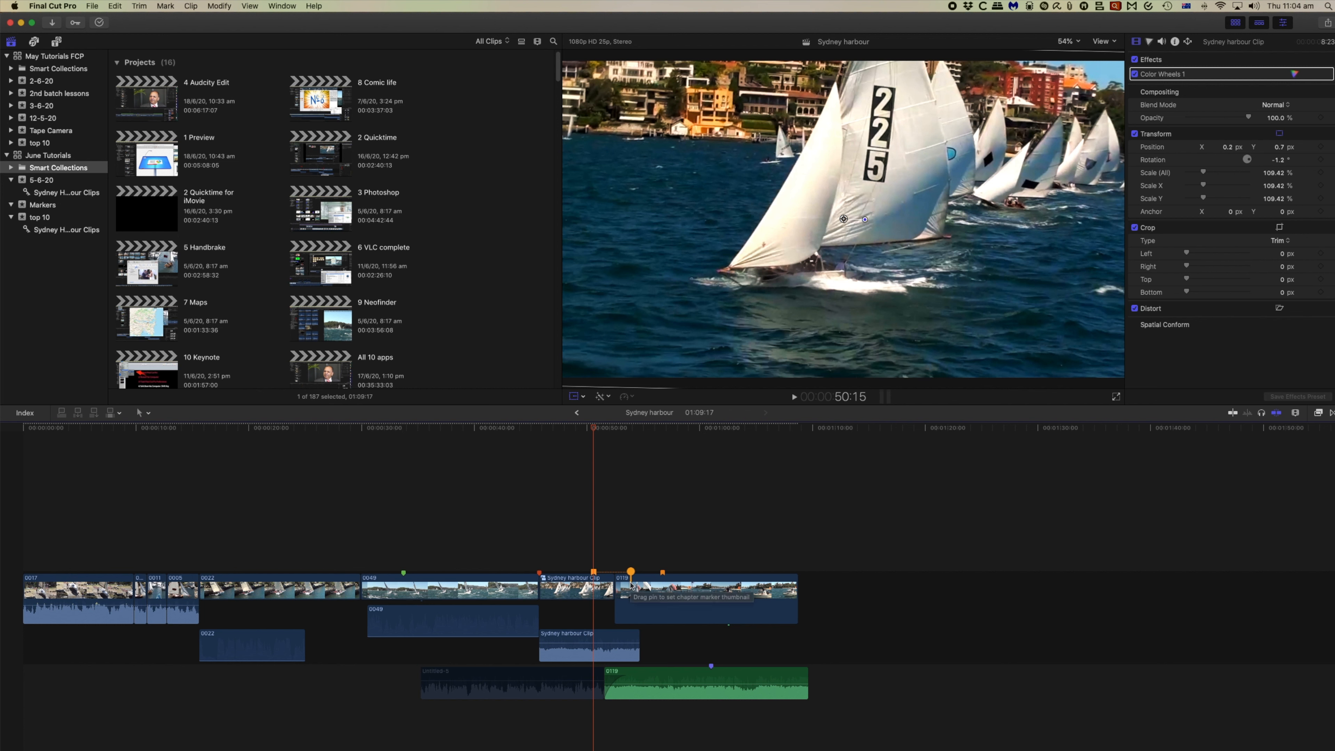
- Delete the Chapter 3 marker at 00:00:43:09 on clip 0049
click(631, 430)
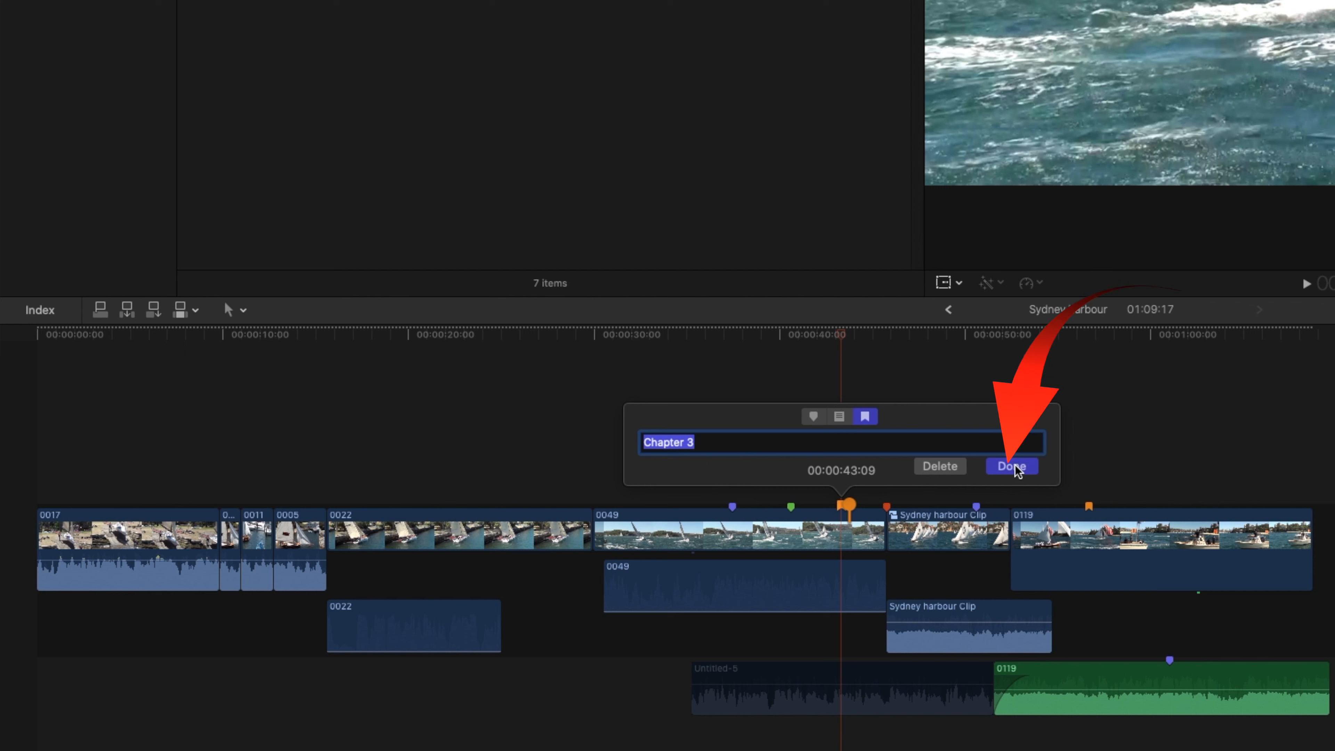
click(940, 465)
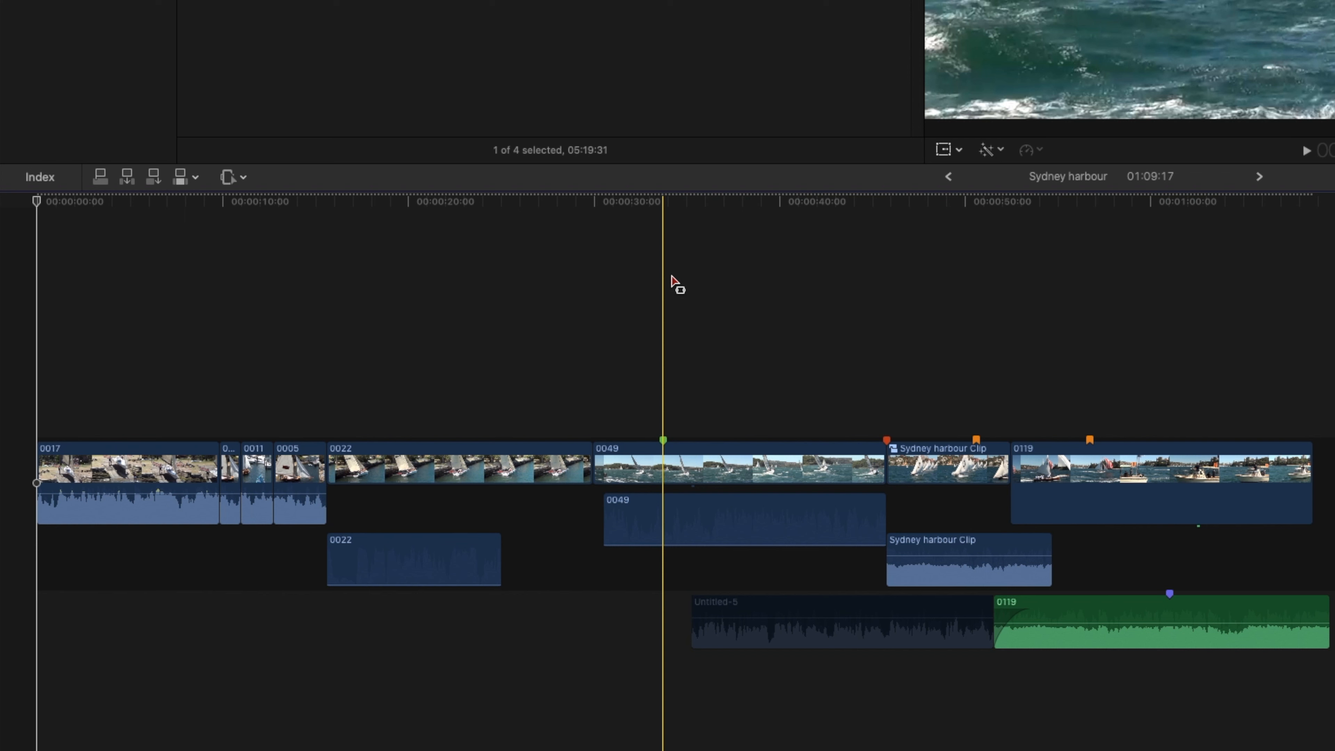
- Delete all markers in the Sydney harbour Clip with Delete Markers in Selection, and undo that deletion
key(a)
key(Home)
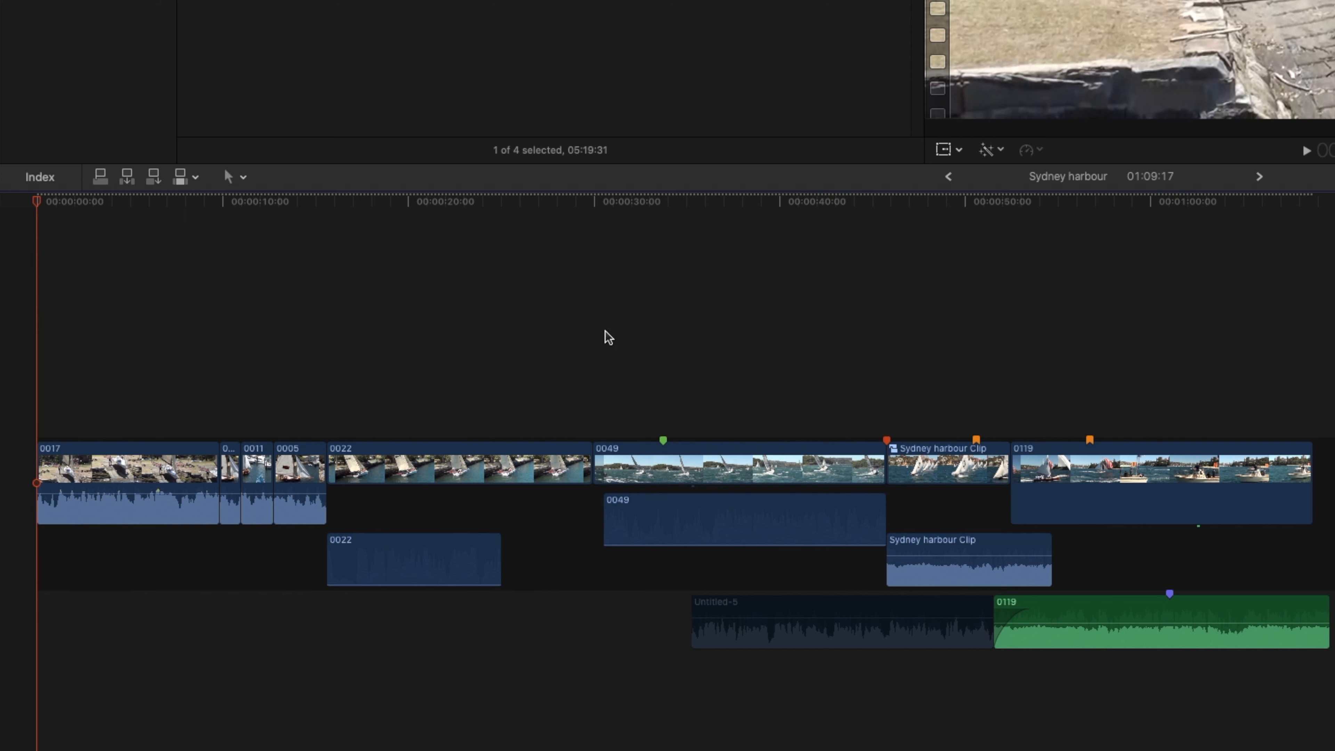
click(952, 471)
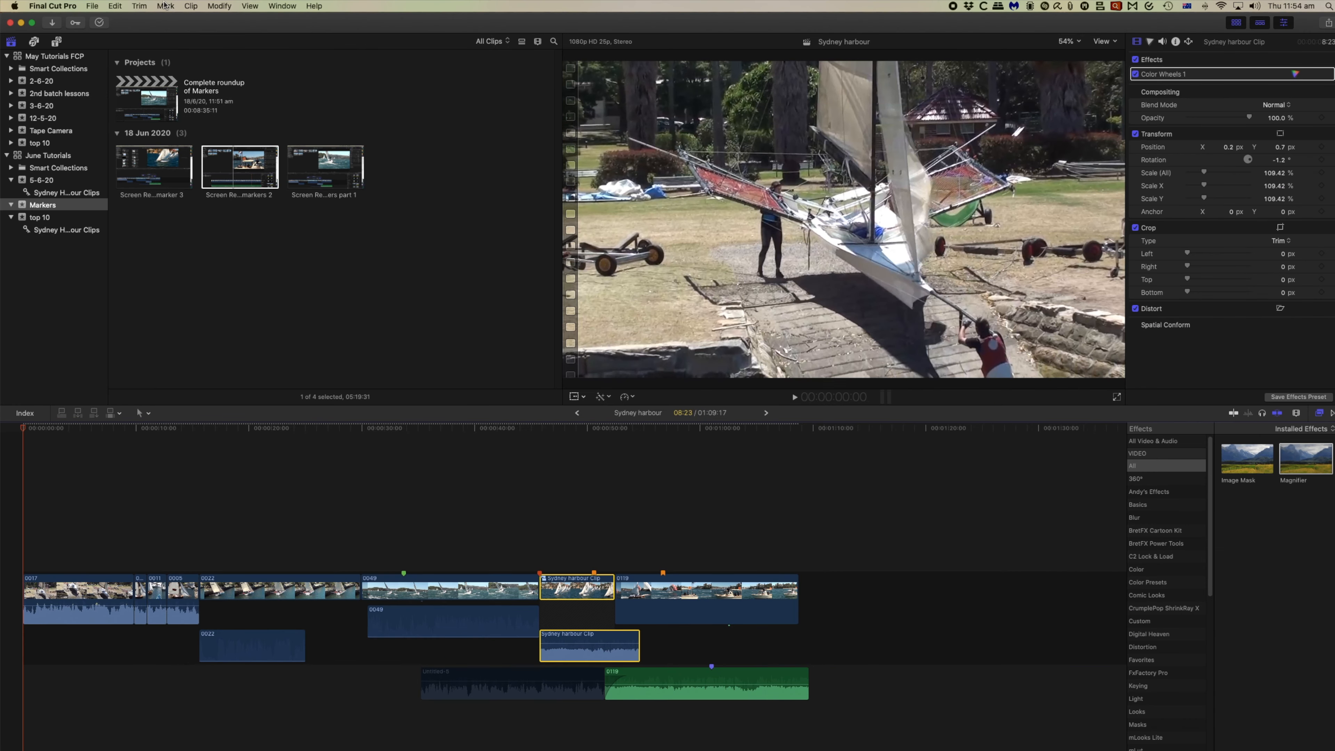
click(164, 5)
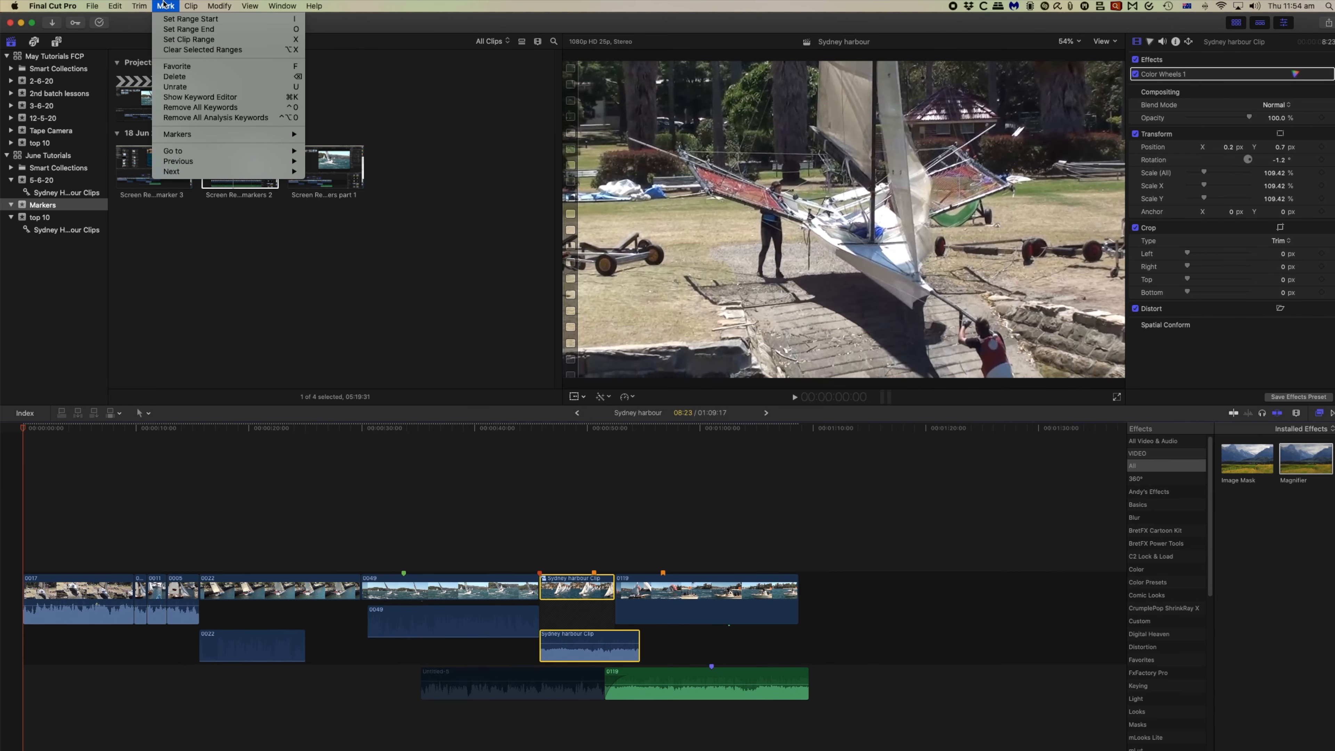
mouse_move(210, 134)
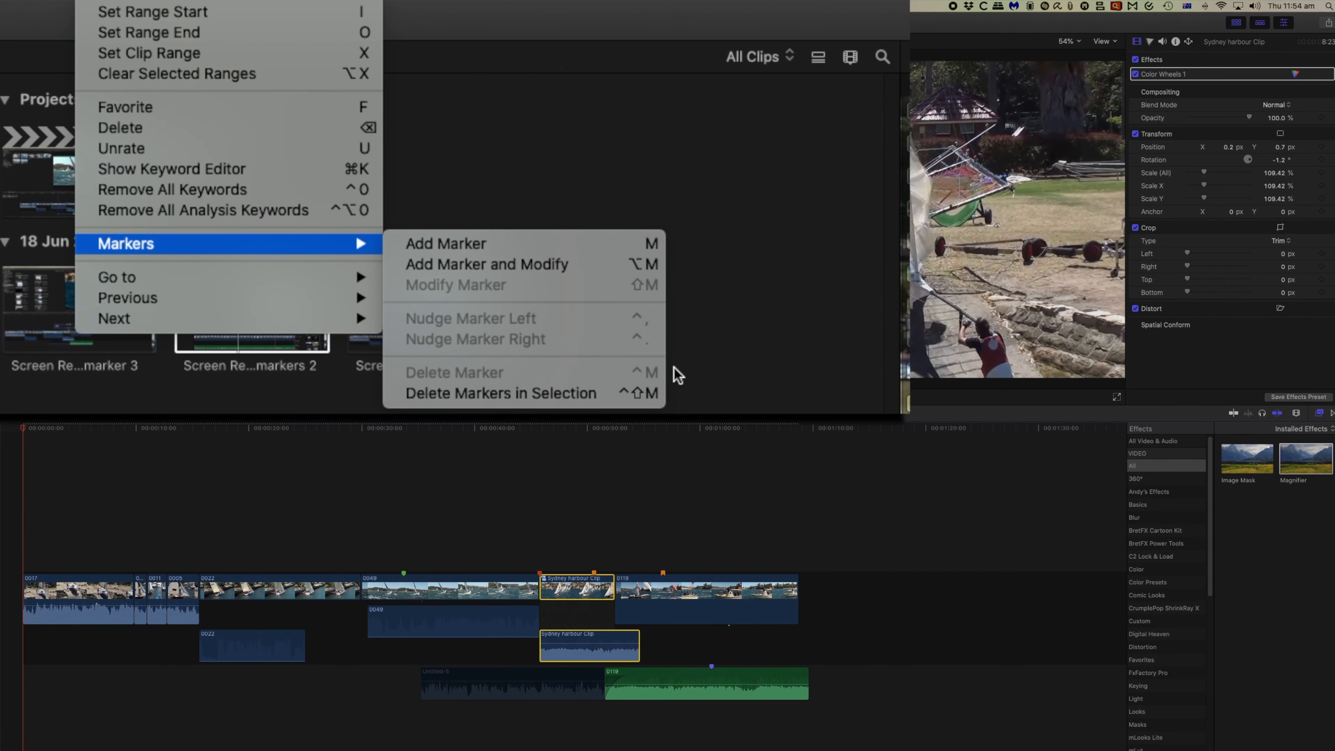
click(605, 401)
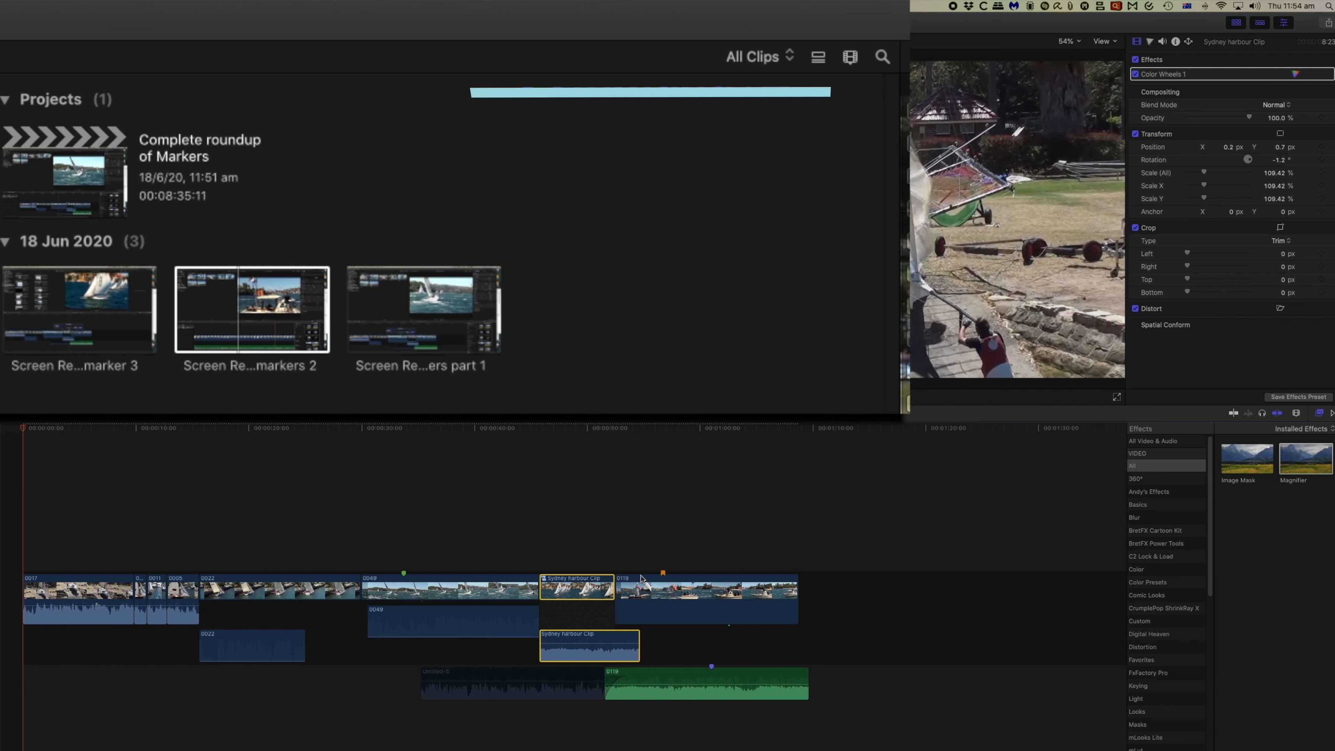
key(super+z)
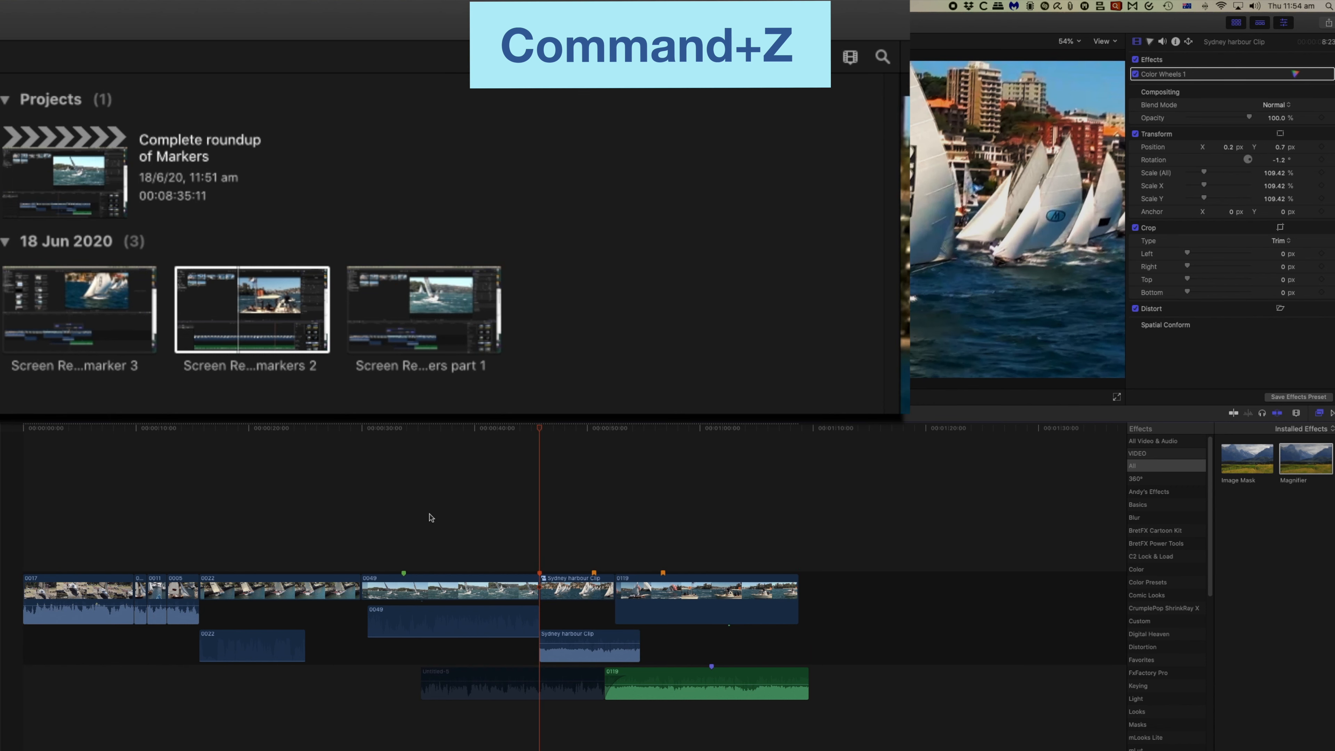
- Delete the markers within a 20-second range from early in clip 0049 into the Sydney harbour Clip, and undo that deletion
key(r)
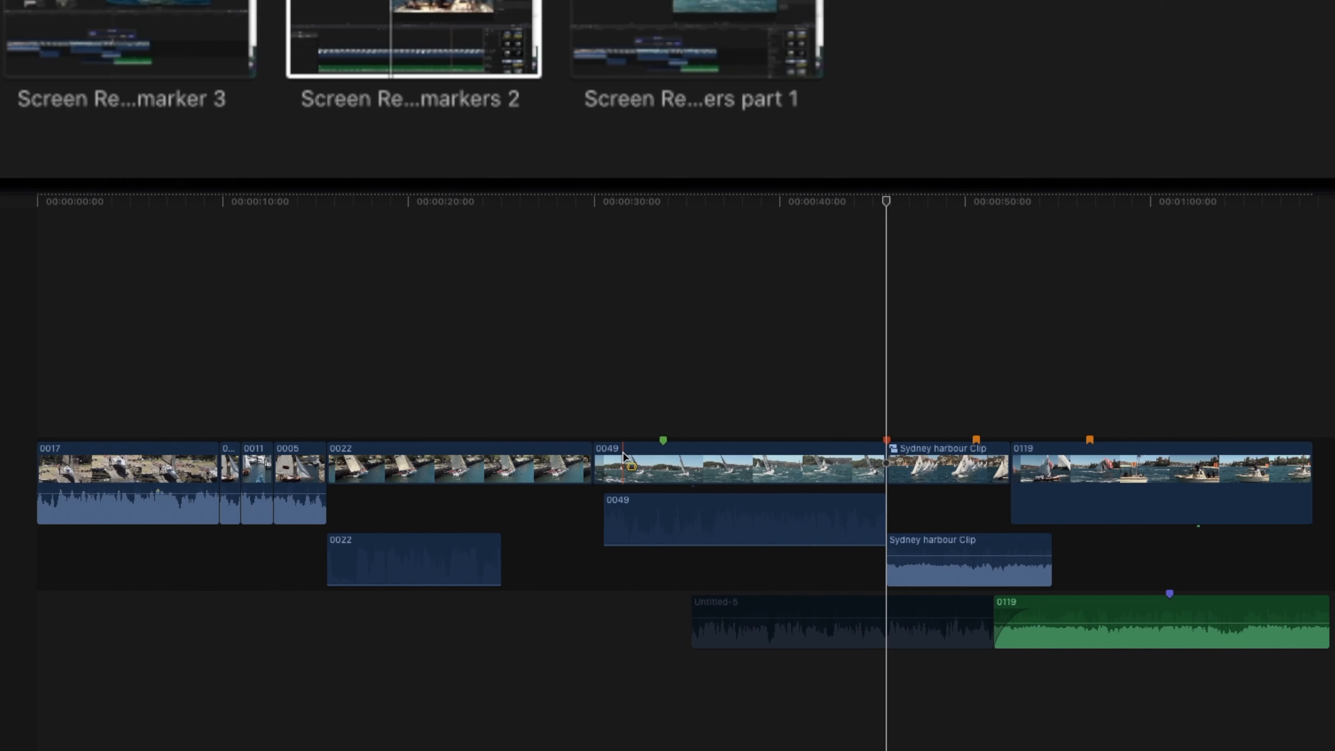
drag(379, 582, 389, 583)
drag(638, 456, 994, 486)
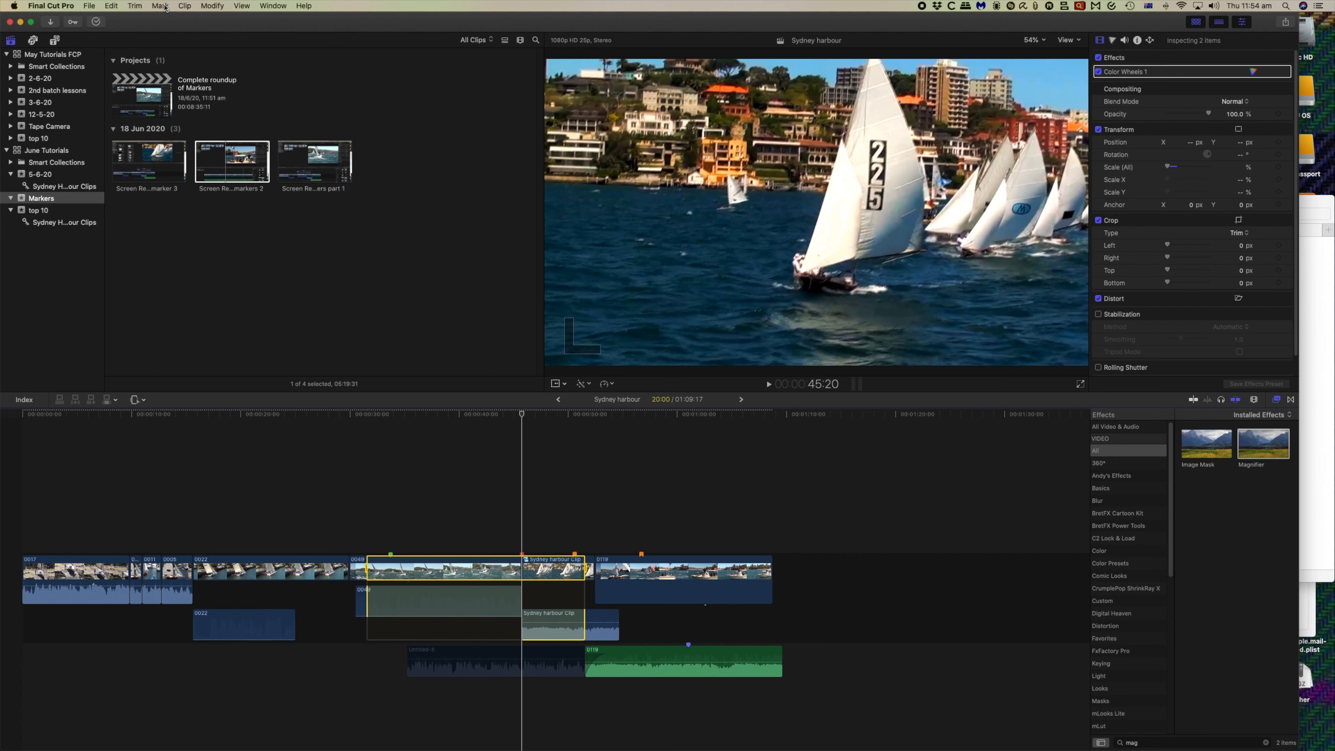
click(160, 5)
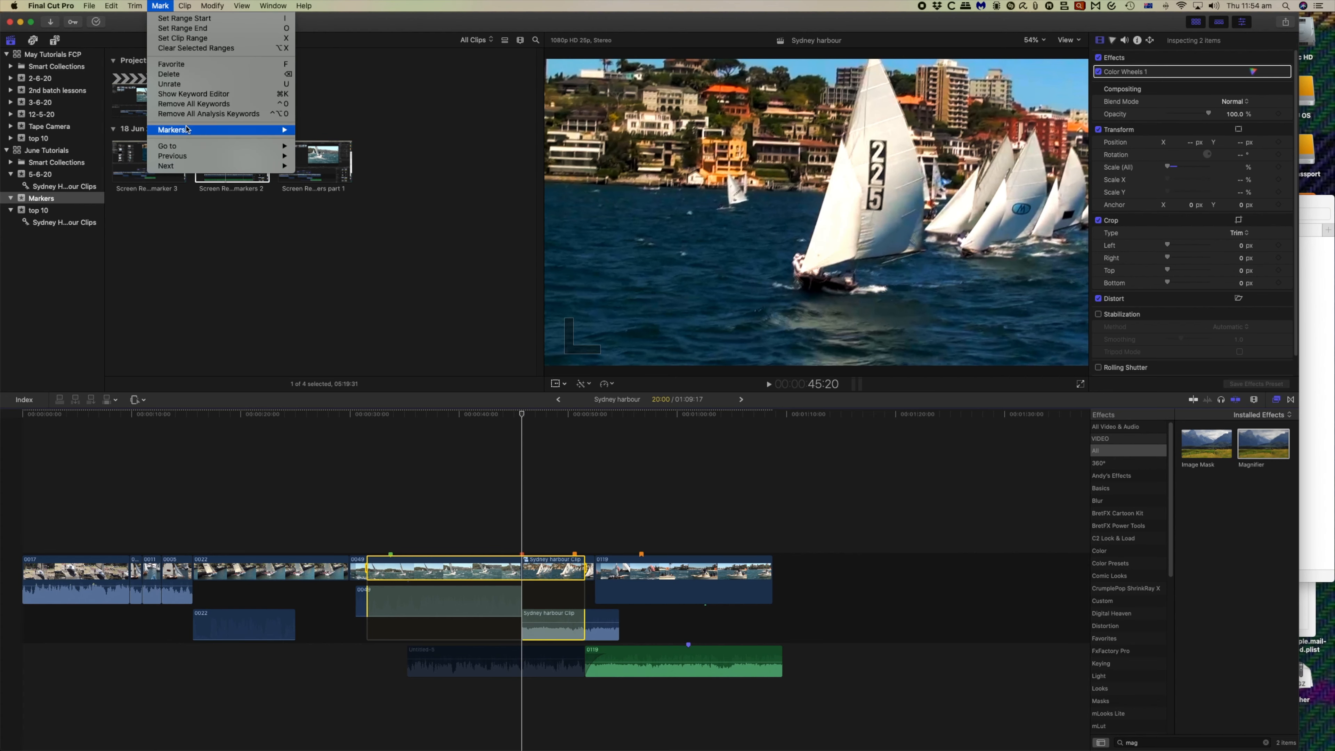
mouse_move(187, 130)
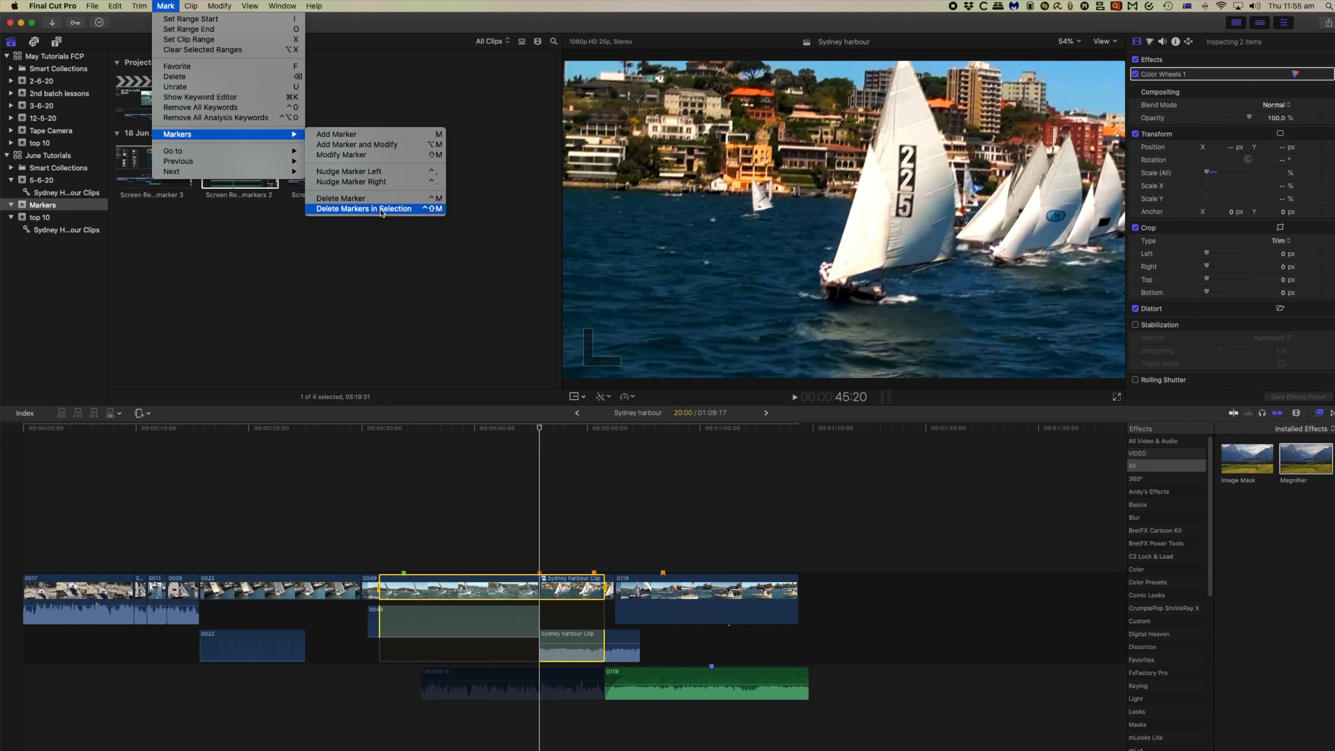
click(382, 209)
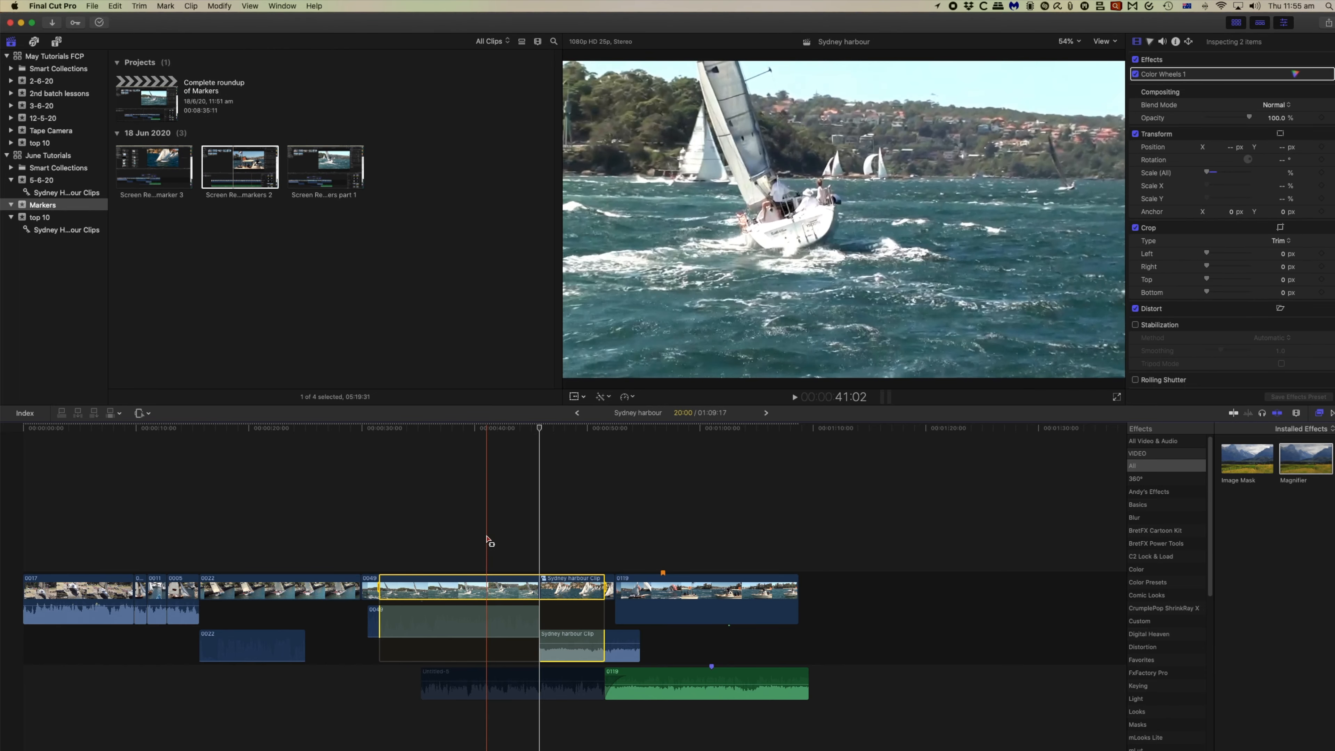
key(a)
key(super+z)
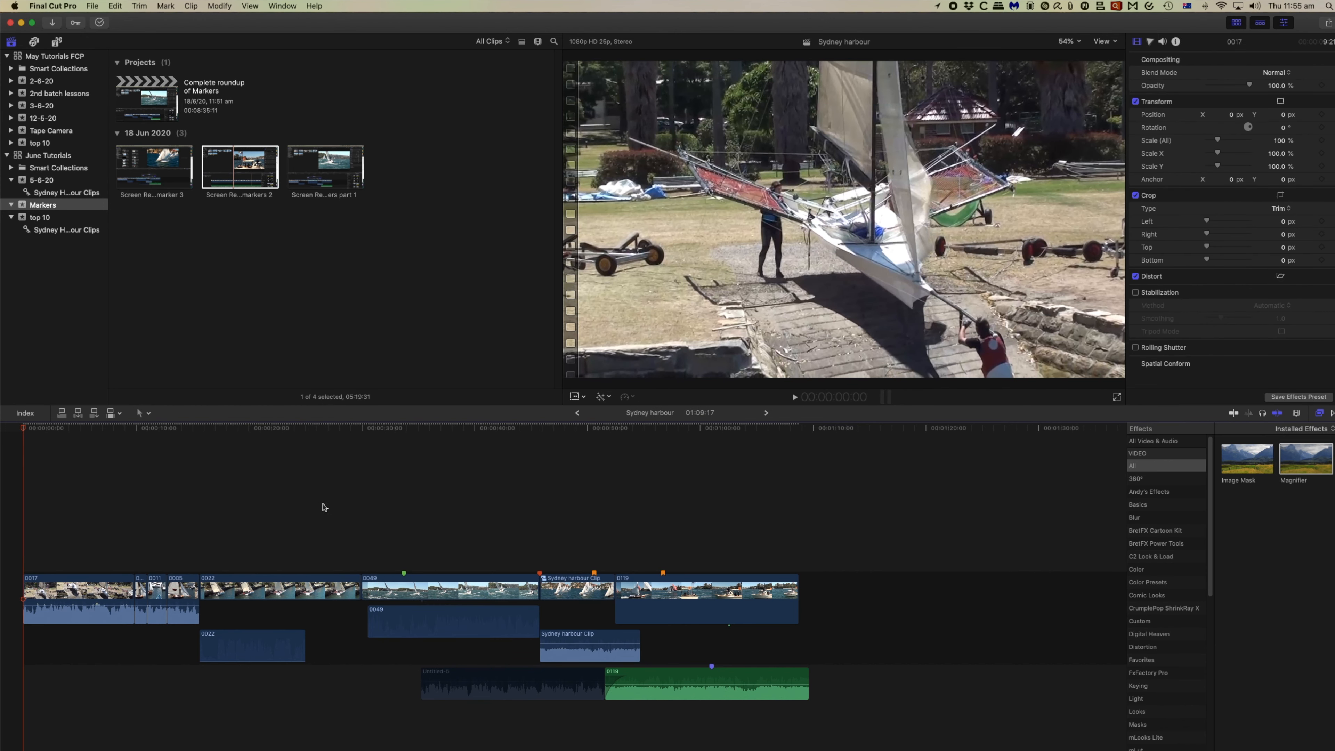
- Select all clips in the timeline and delete every marker in the selection
click(324, 507)
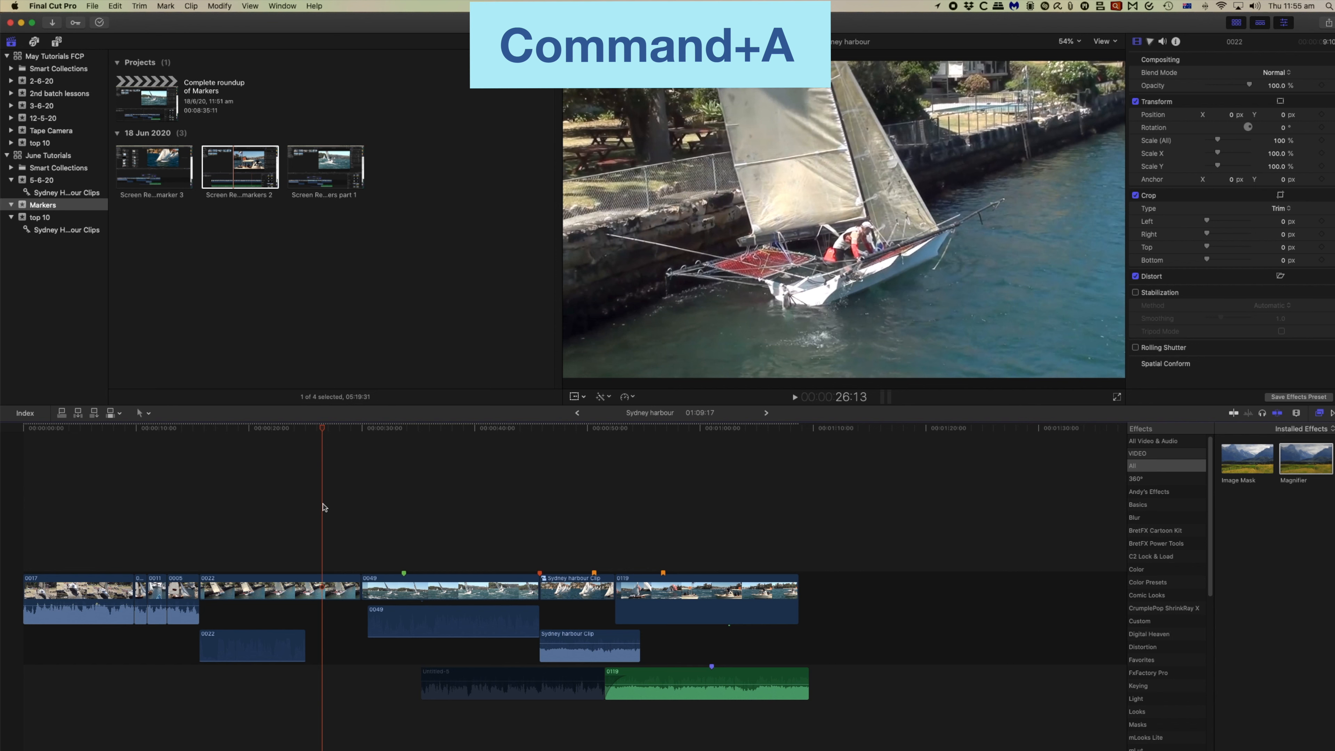
key(super+a)
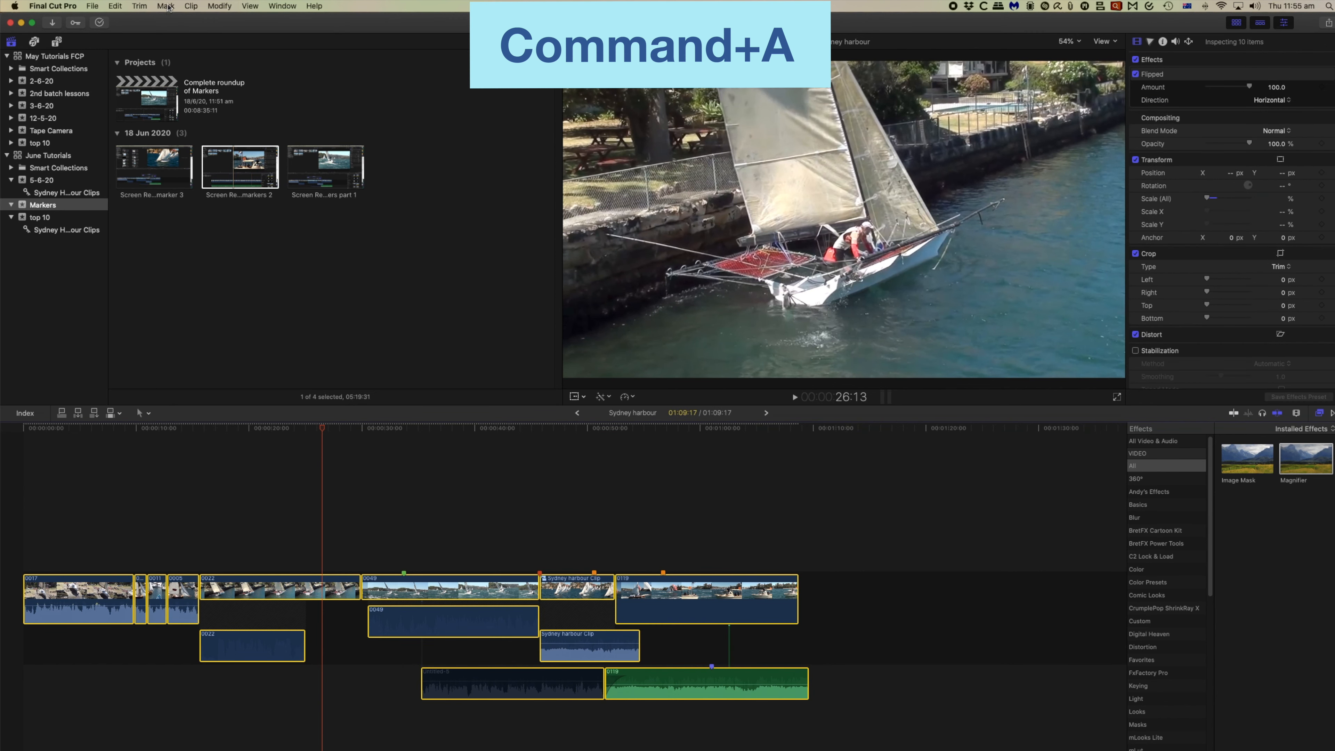
click(166, 7)
mouse_move(263, 134)
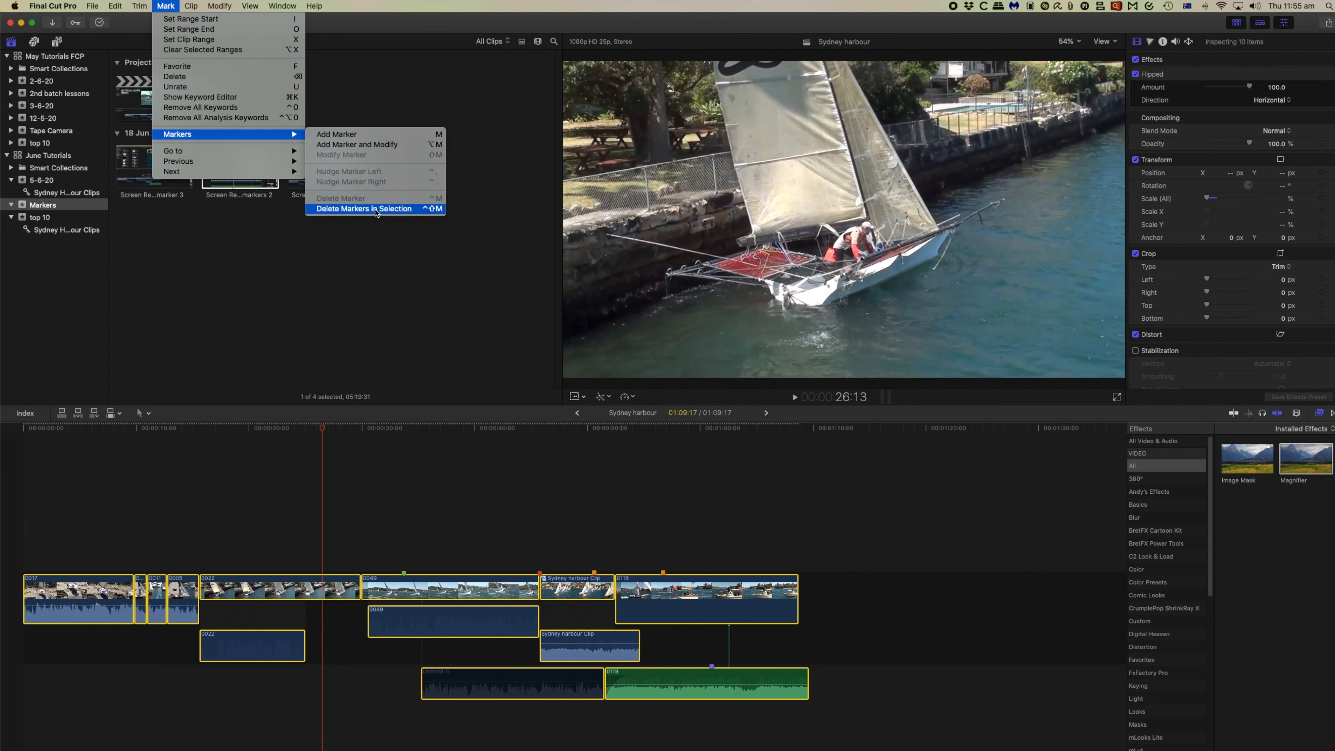
click(376, 209)
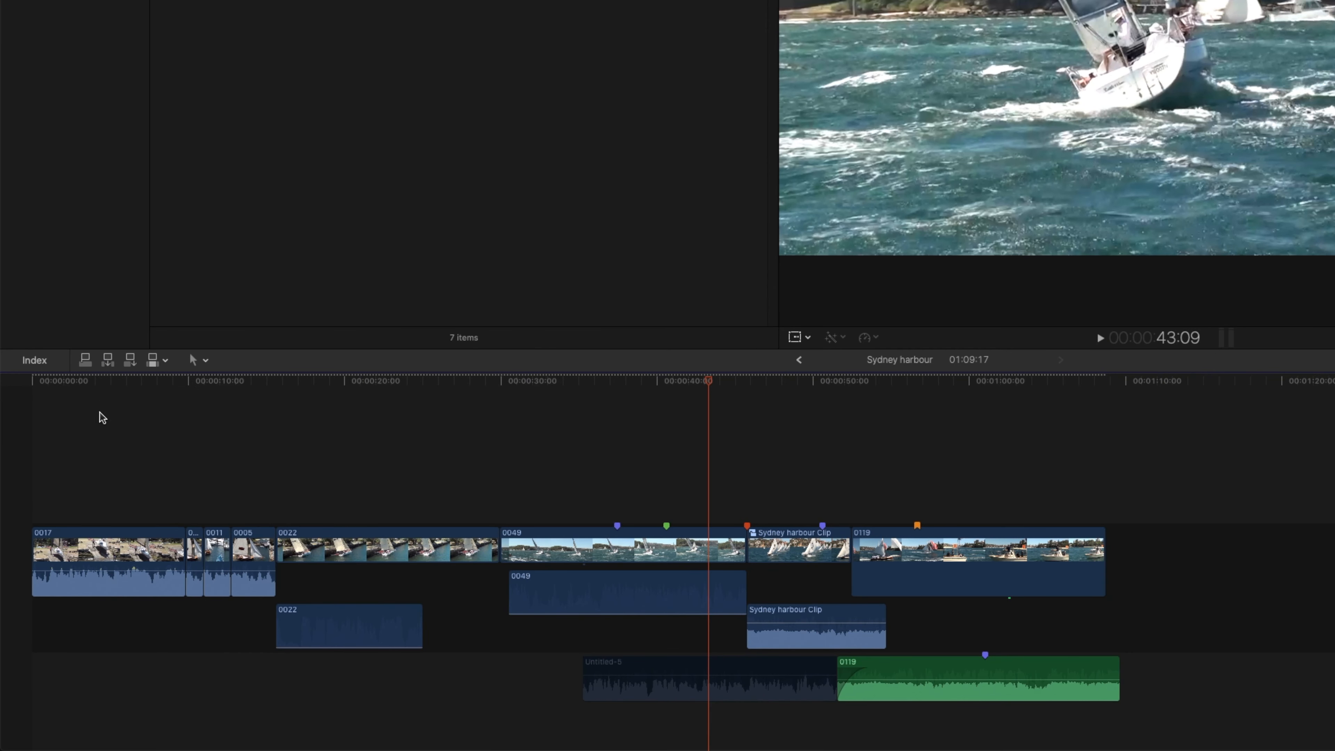
- Browse the timeline index tags by incomplete to-do items, standard markers and chapter markers, and go to the Chapter 2 marker
click(40, 361)
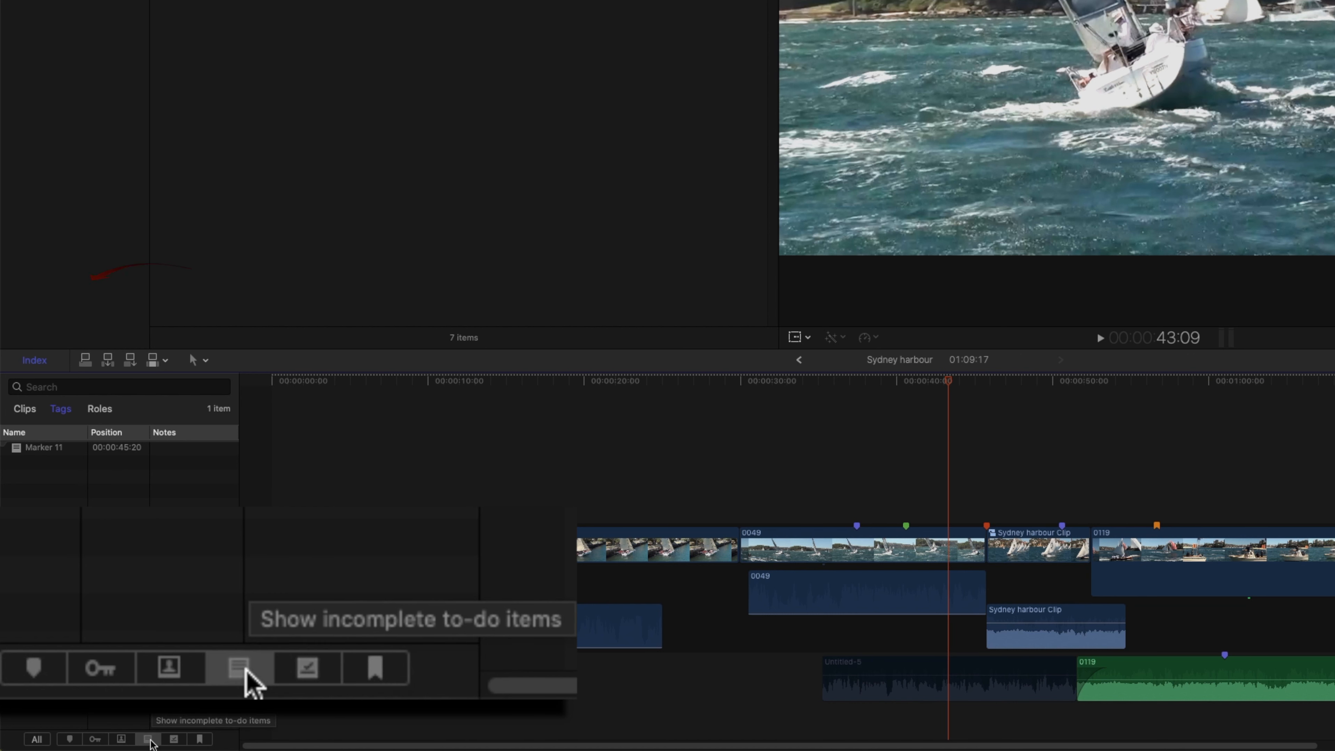
click(68, 449)
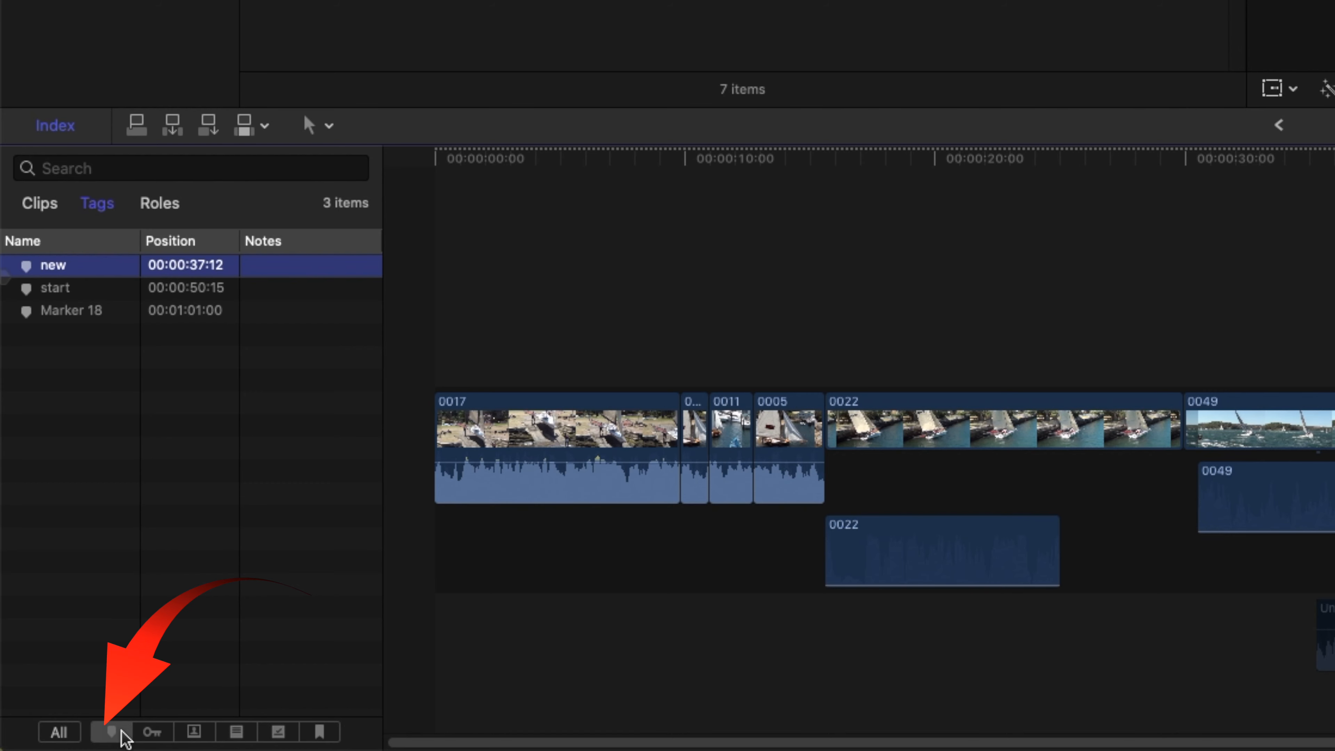
click(87, 308)
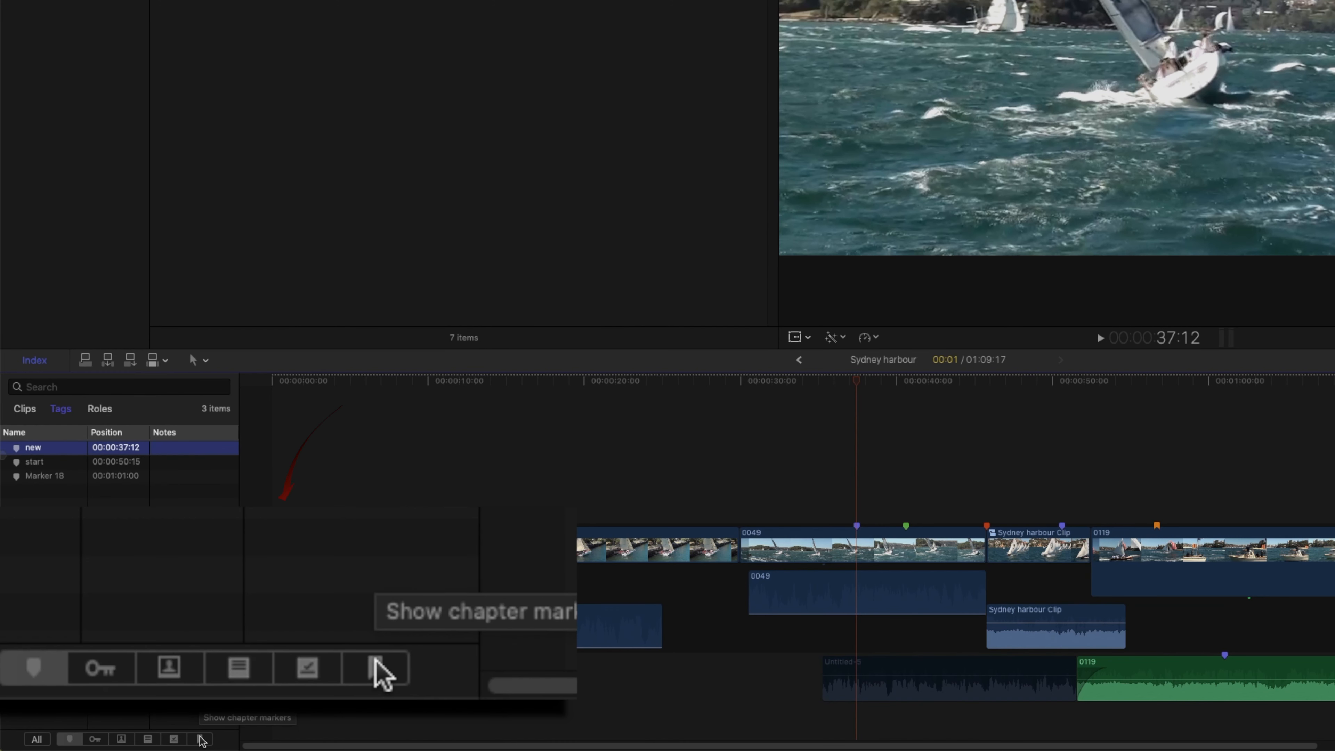
click(200, 738)
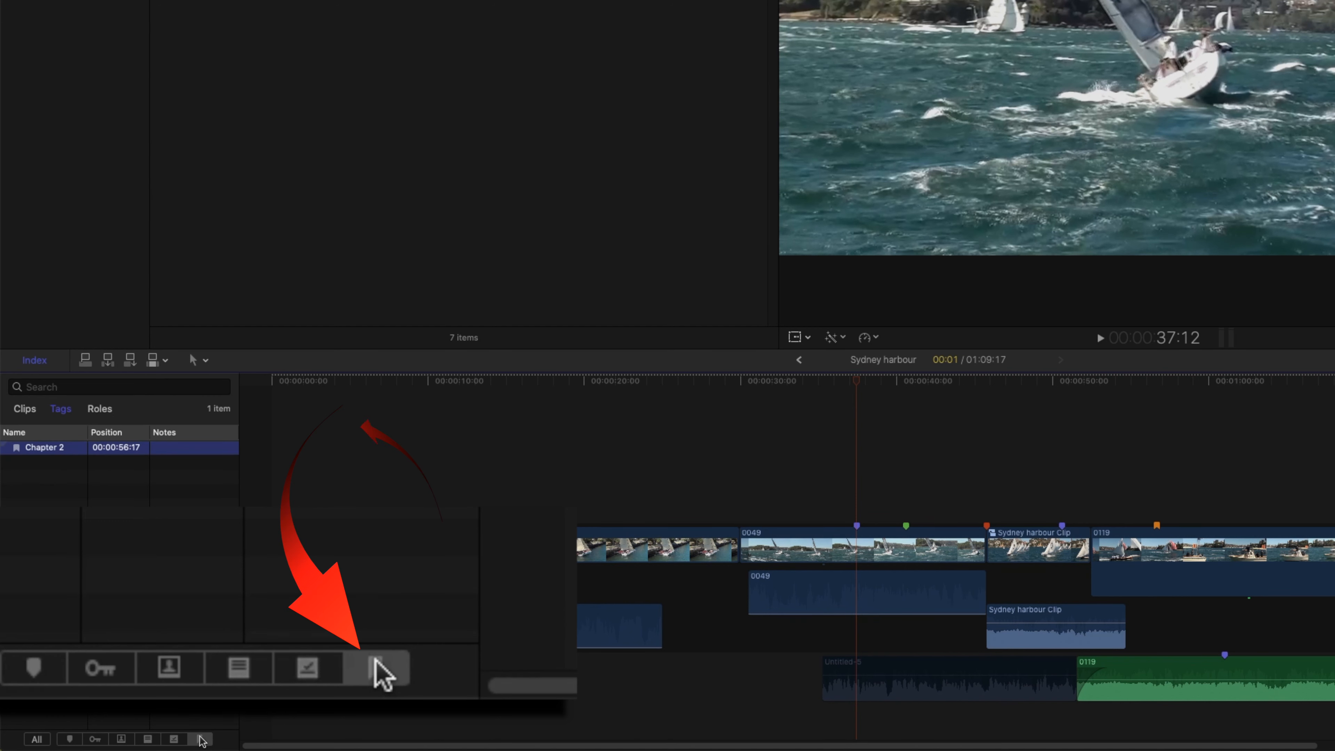
click(19, 451)
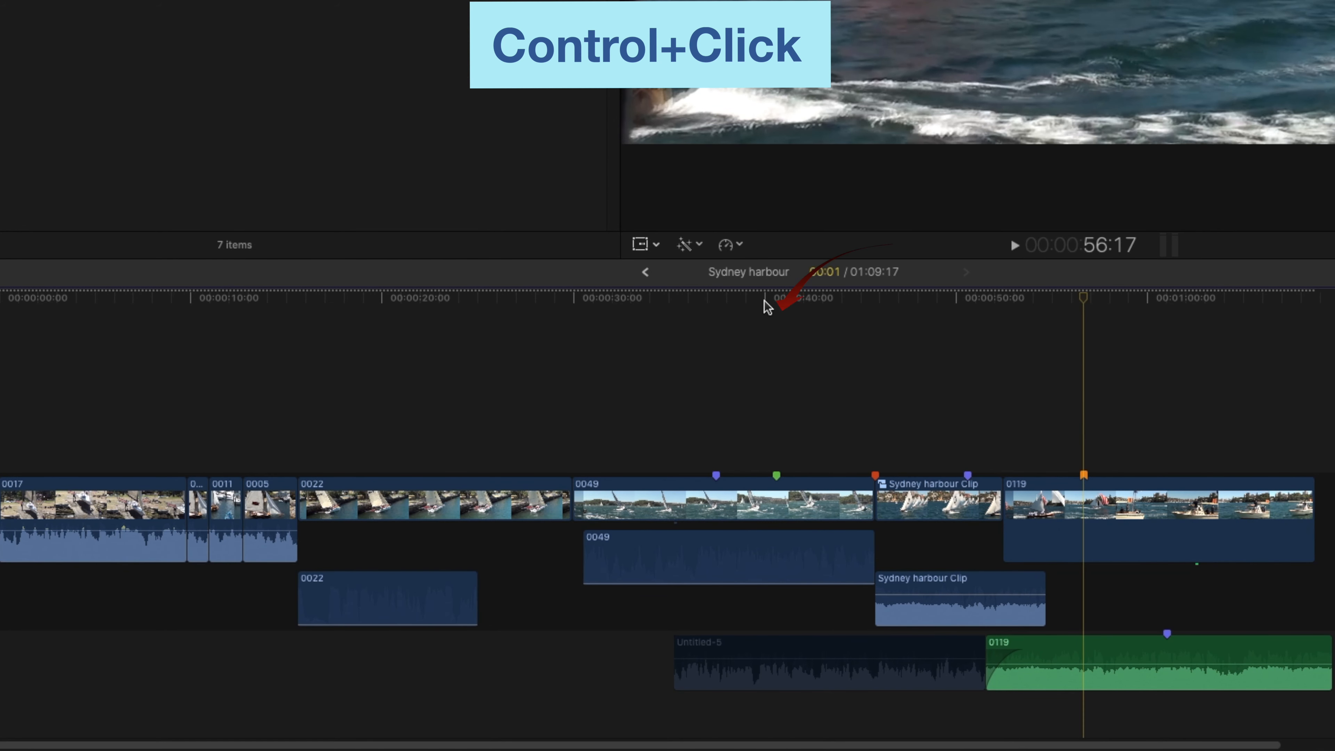
- Cut the completed marker at 00:00:40:15 on clip 0049 and paste it at 00:00:33:19
click(774, 298)
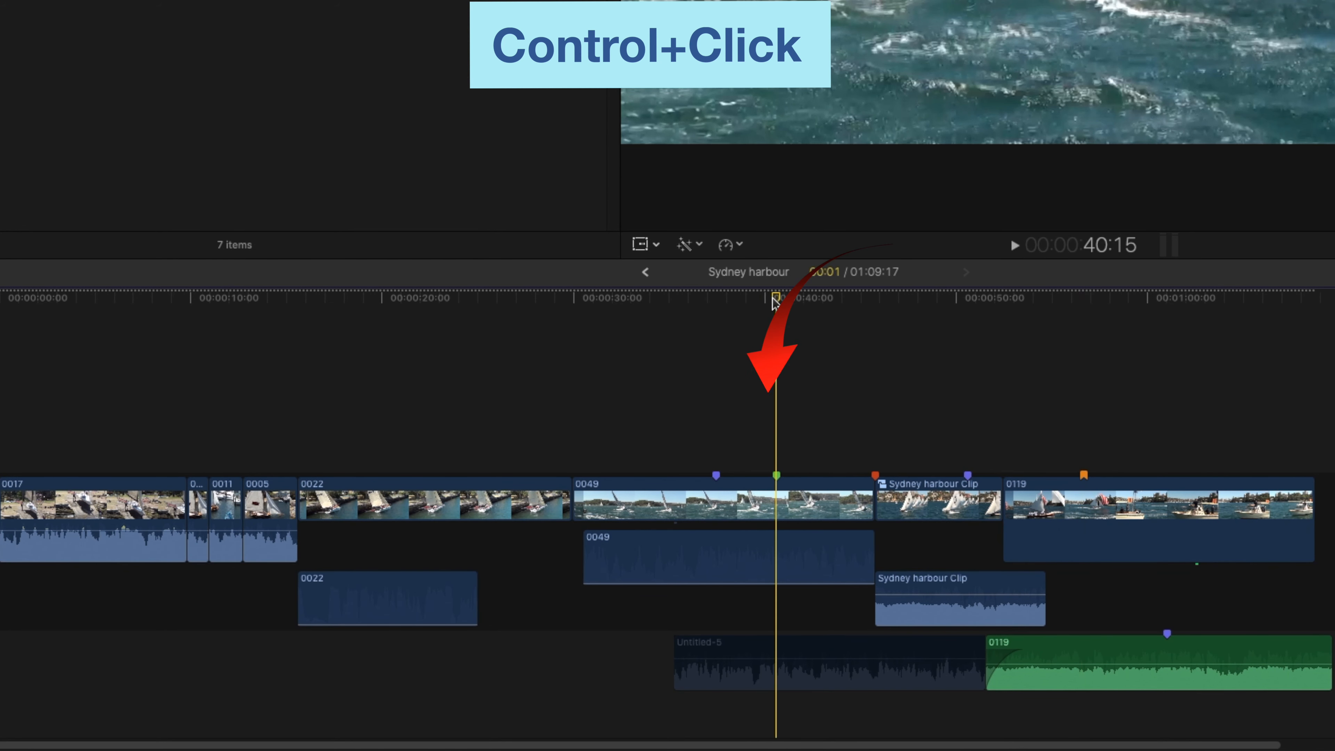
ctrl+click(780, 479)
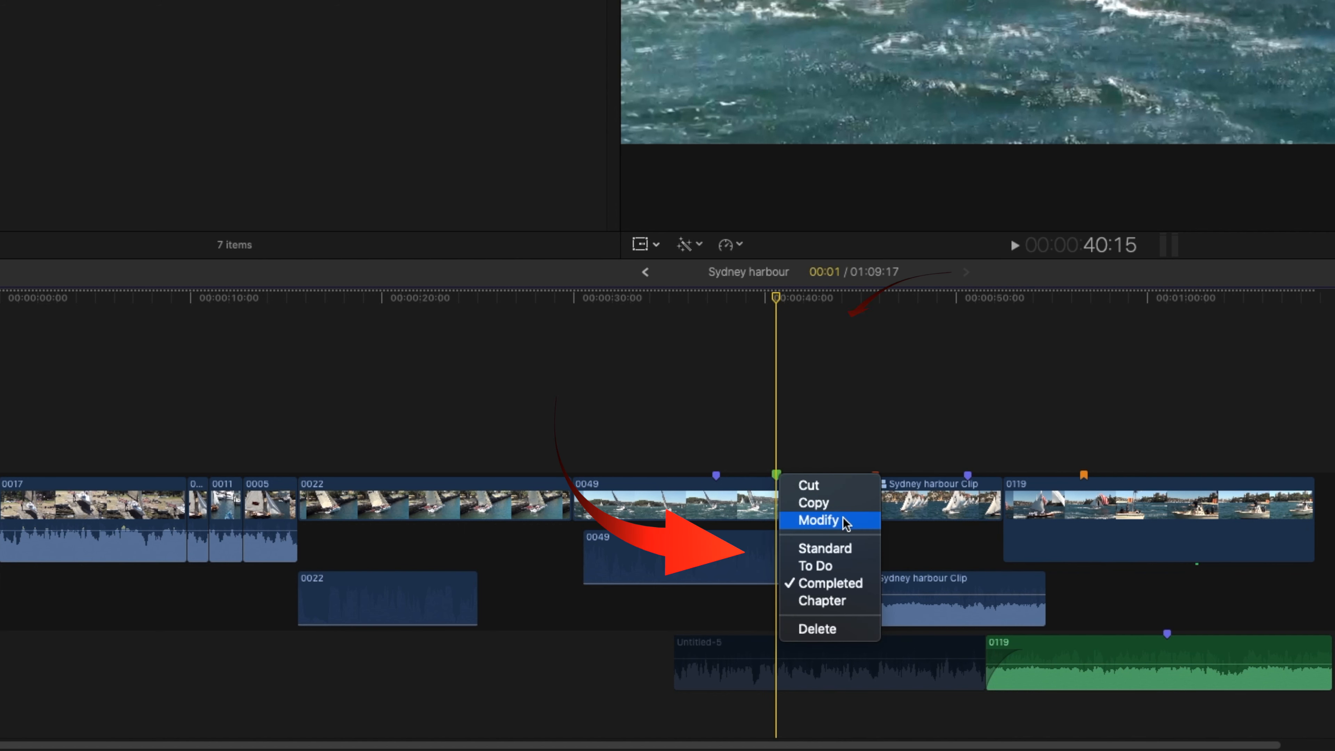
click(835, 488)
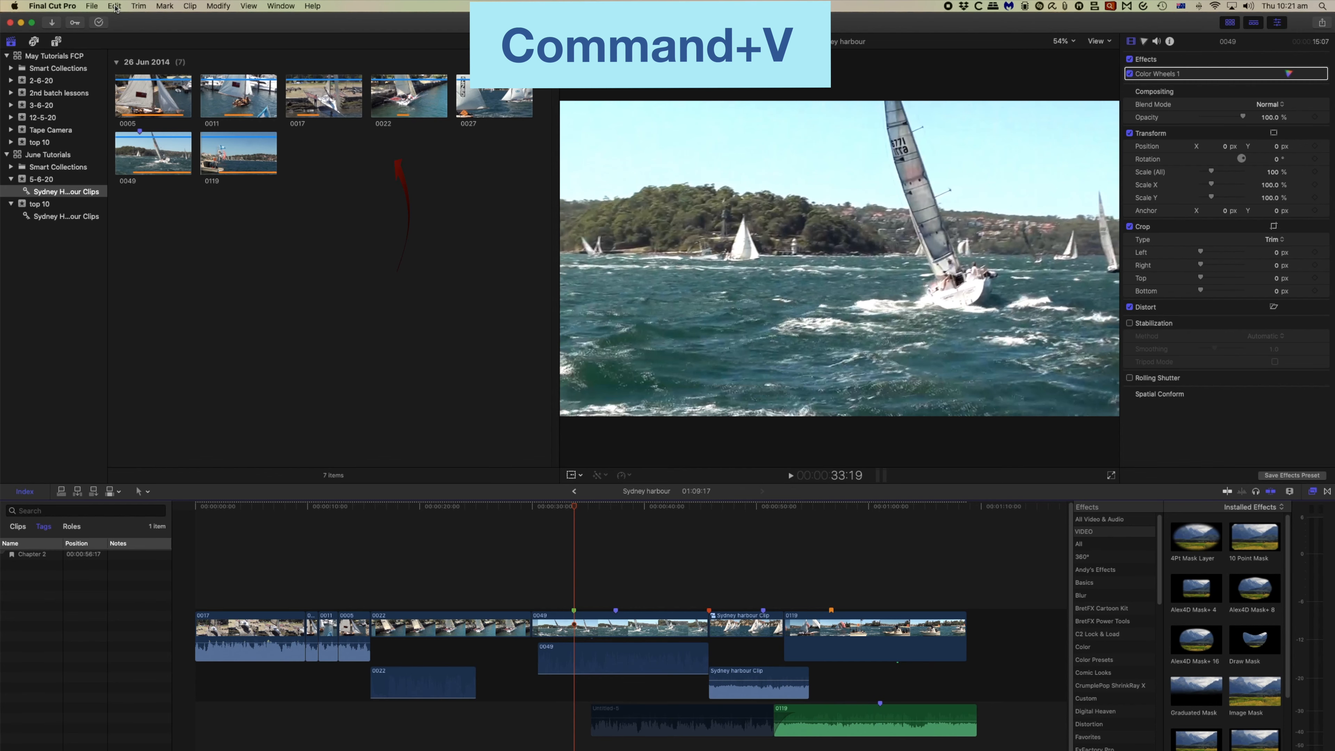
click(115, 6)
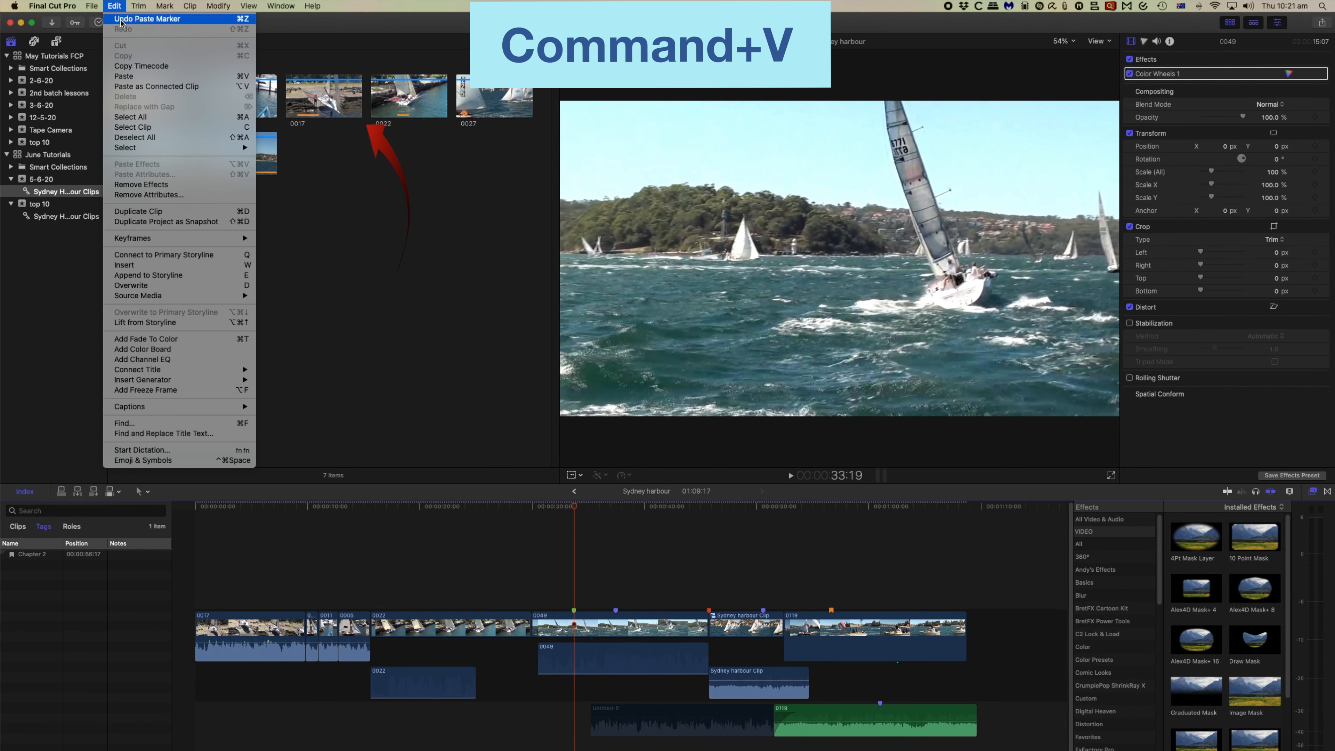
click(136, 79)
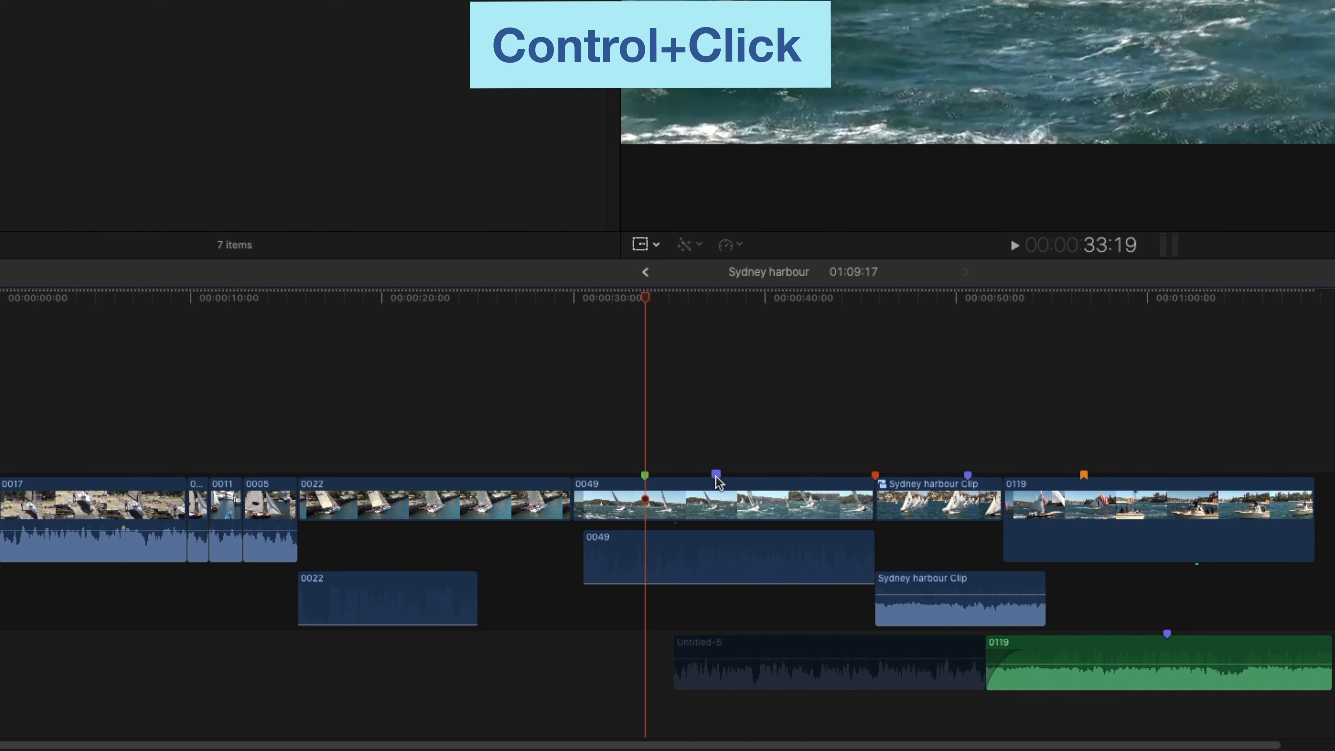
- Open and close the editor of the marker "new" at 00:00:37:12 on clip 0049, and delete that marker
ctrl+click(715, 475)
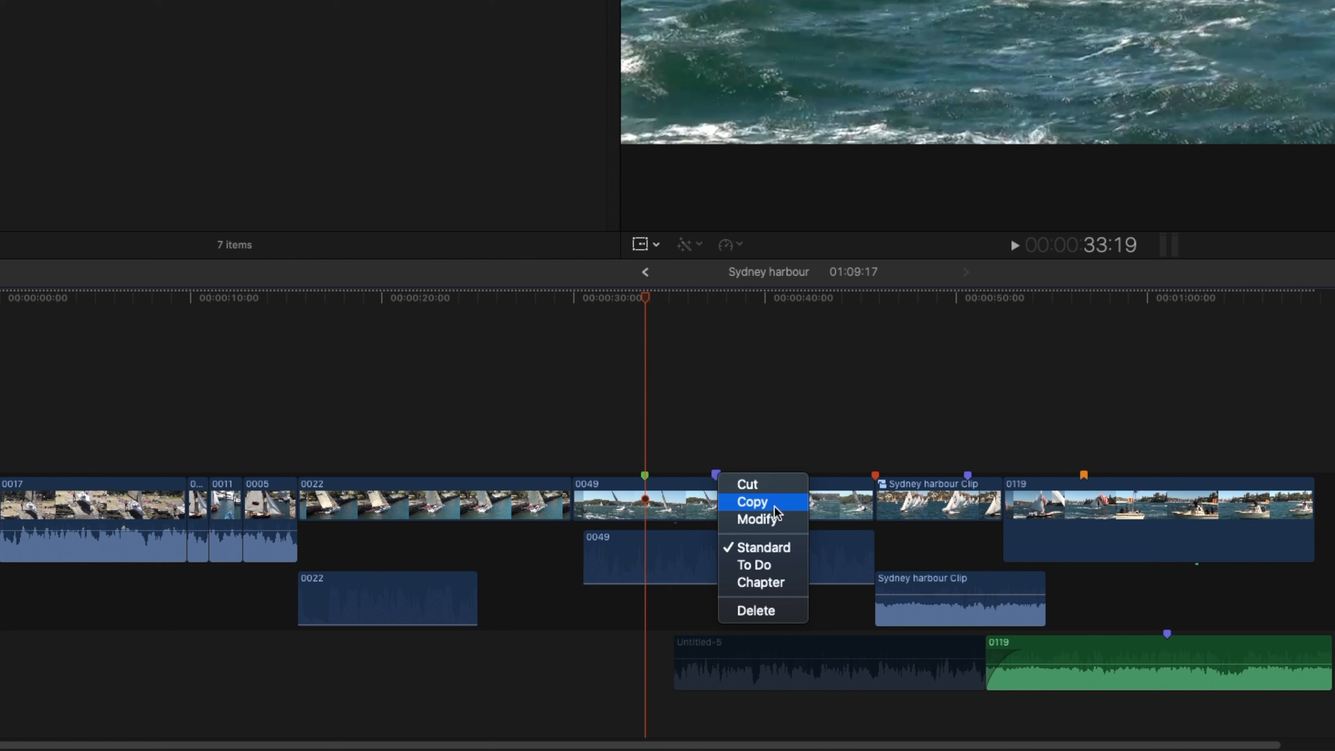
click(779, 517)
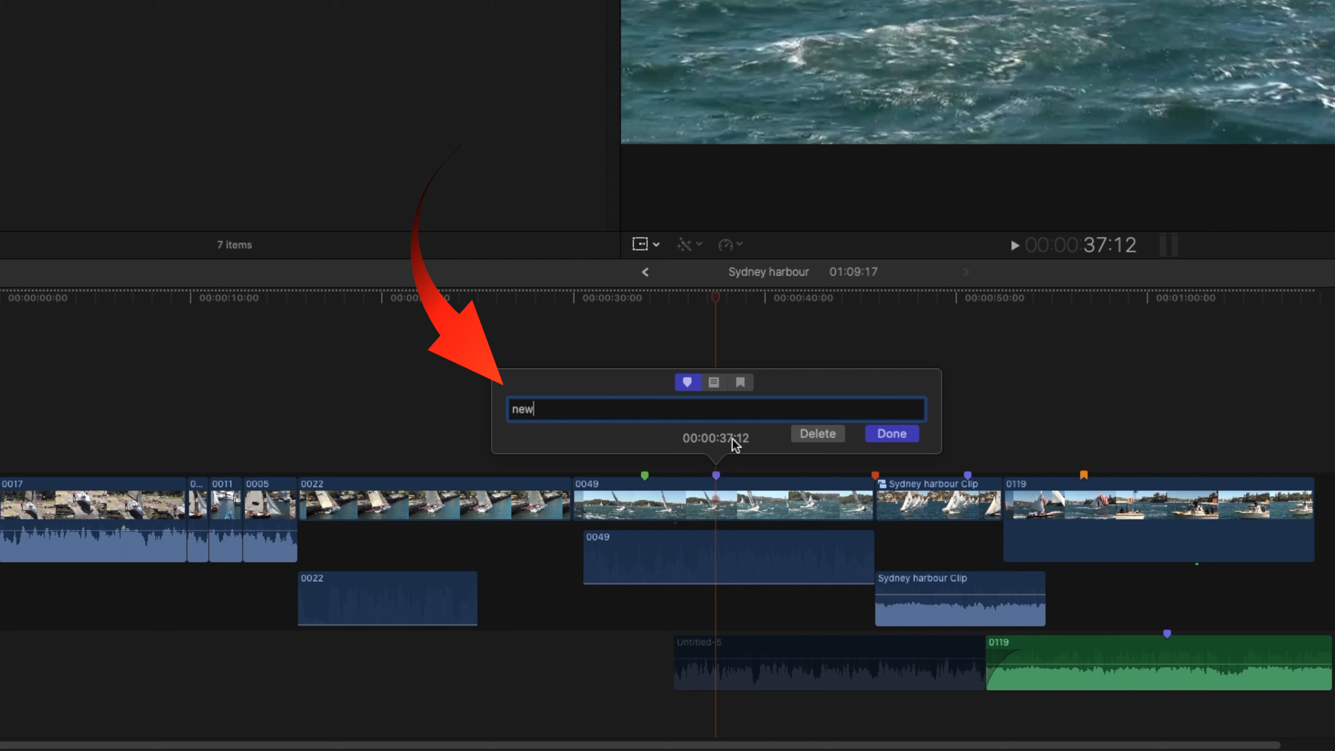
click(892, 433)
ctrl+click(715, 475)
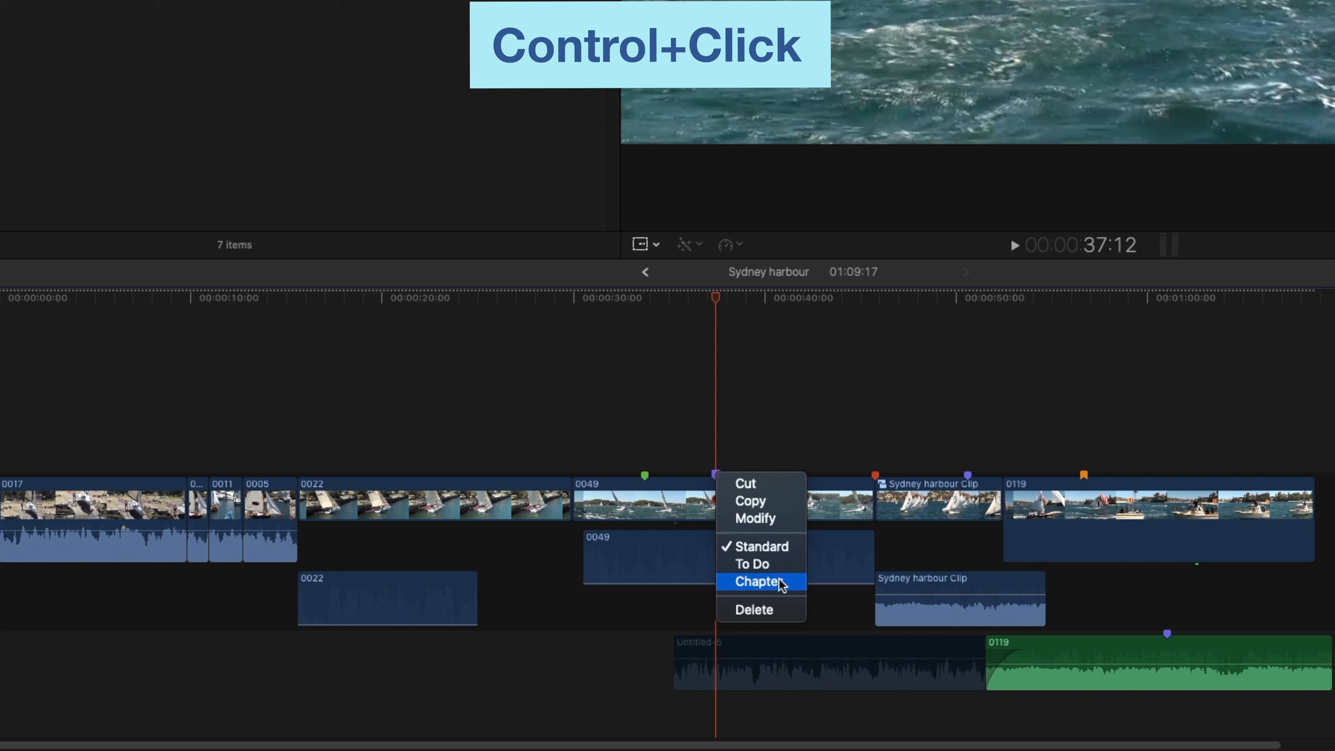
click(779, 611)
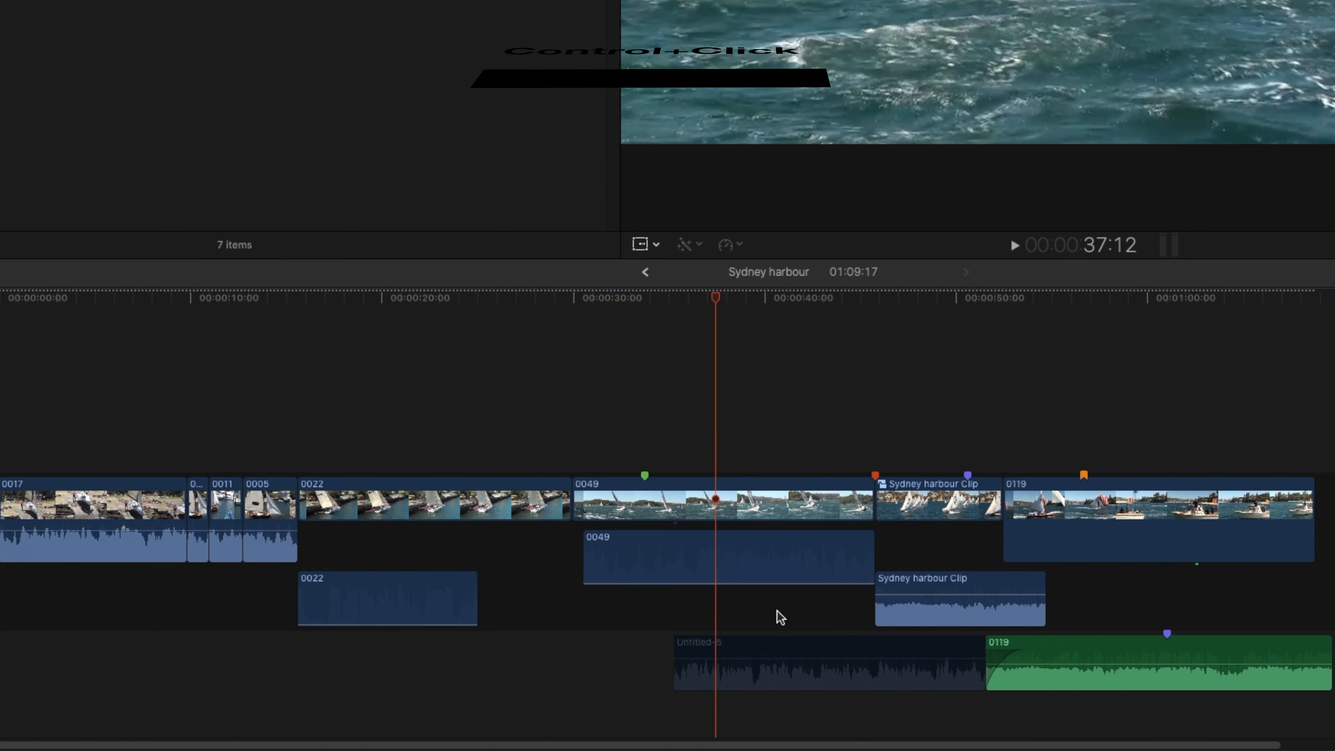
- Nudge the chapter marker on clip 0119 to the right, frame by frame, to 00:00:56:22
click(1082, 294)
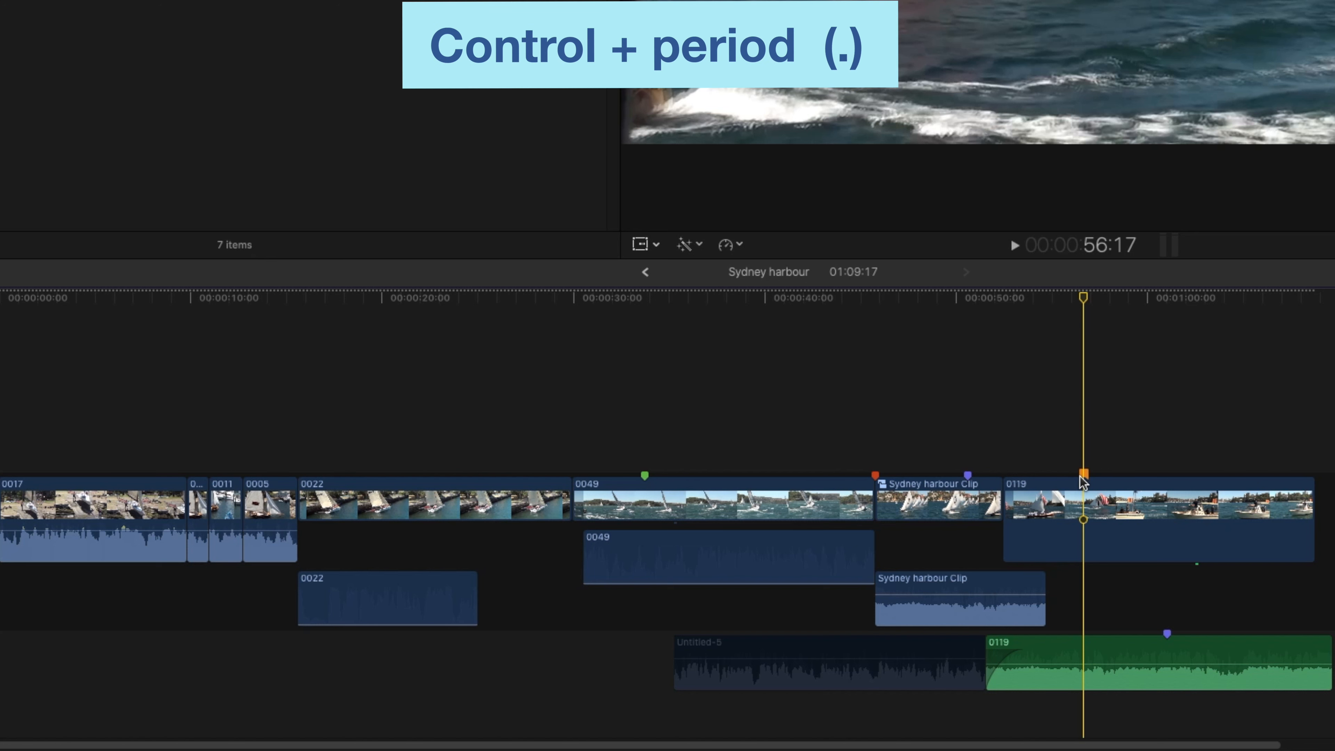
key(ctrl+period)
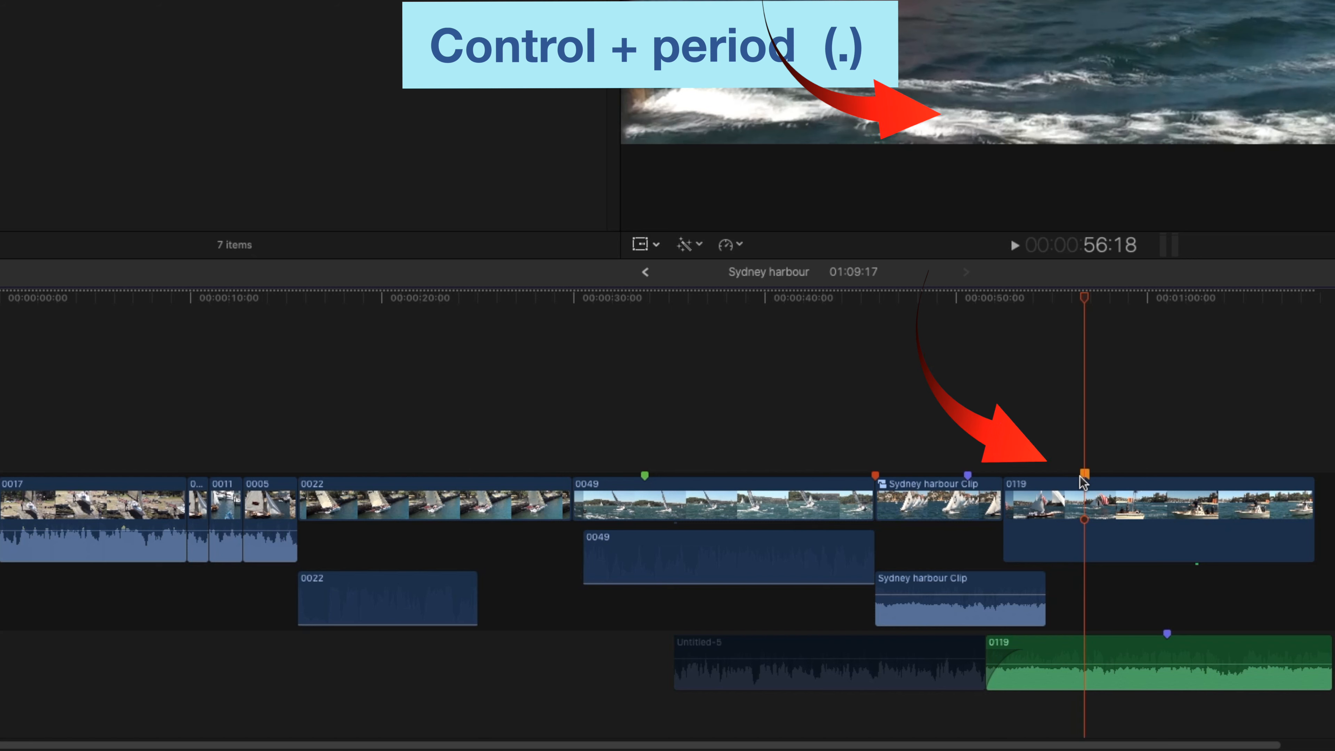
key(ctrl+period)
key(Right)
key(Right)
key(Right)
key(Right)
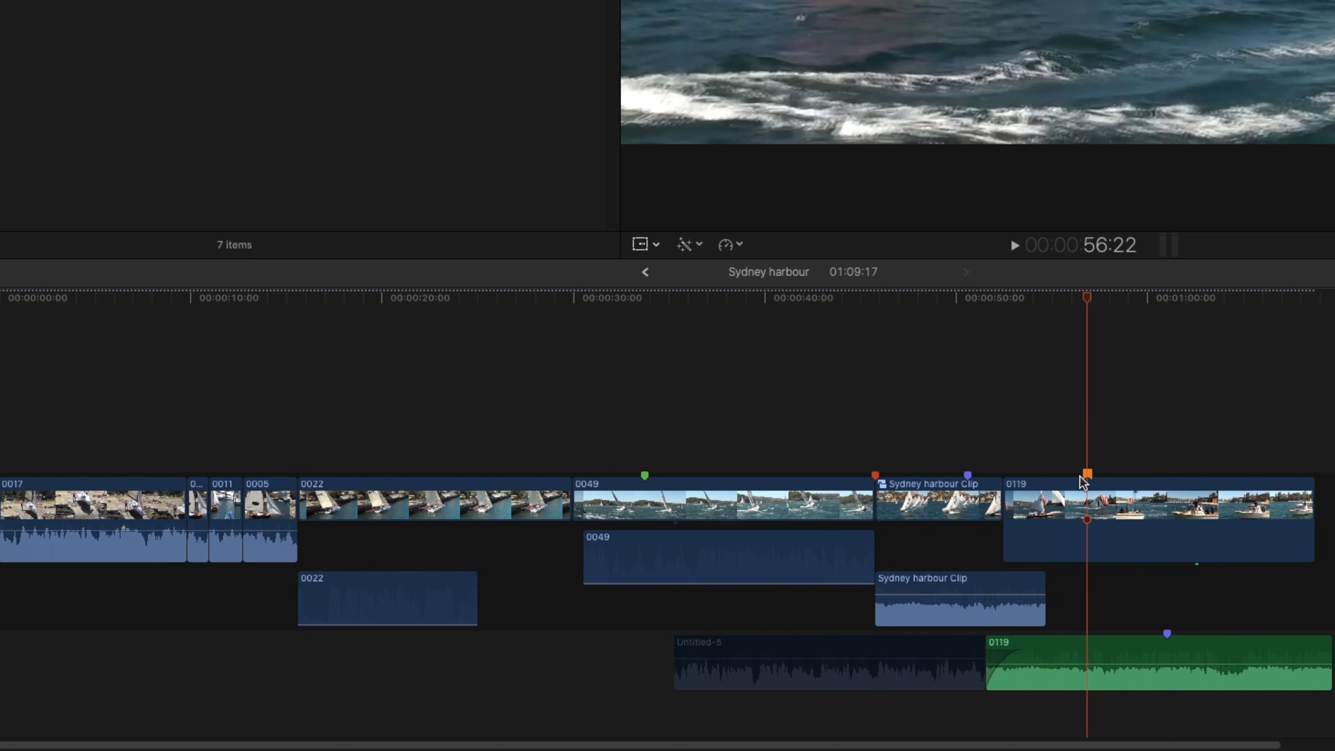
- Nudge the chapter marker on clip 0119 further right, and back left frame by frame to 00:00:56:18
key(Right)
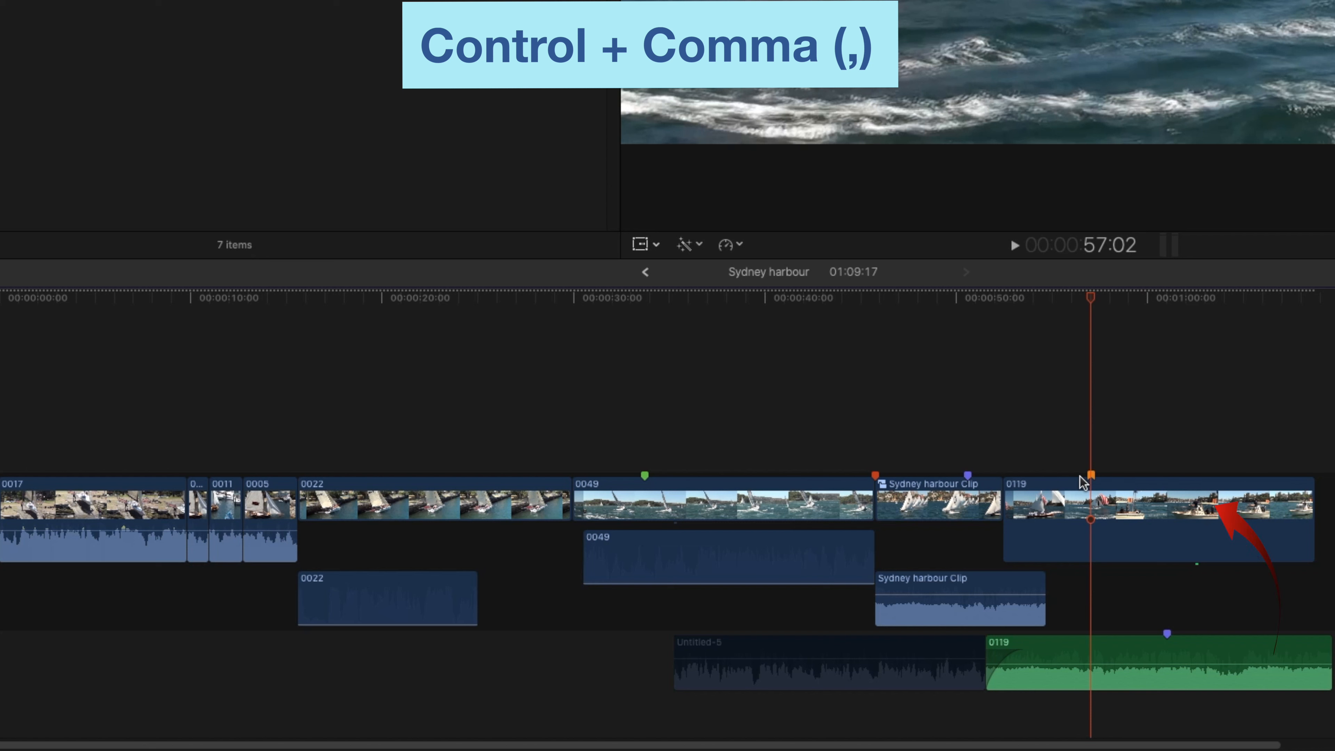
key(ctrl+comma)
key(ctrl+comma)
key(ctrl+comma)
key(ctrl+comma)
key(ctrl+comma)
key(ctrl+comma)
key(ctrl+comma)
key(ctrl+comma)
key(ctrl+comma)
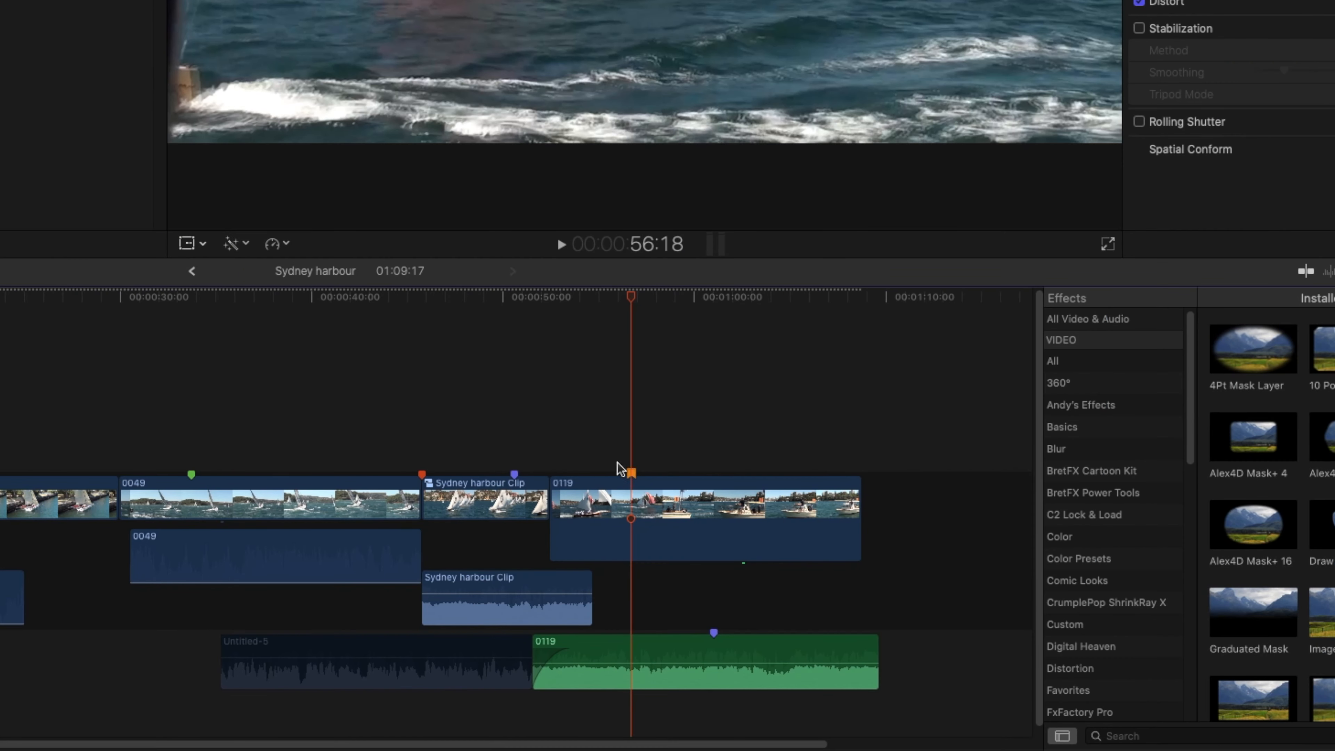
- Go to the marker on the green 0119 audio clip at 00:01:01:00 and nudge it right and left in subframe increments
drag(630, 301, 715, 310)
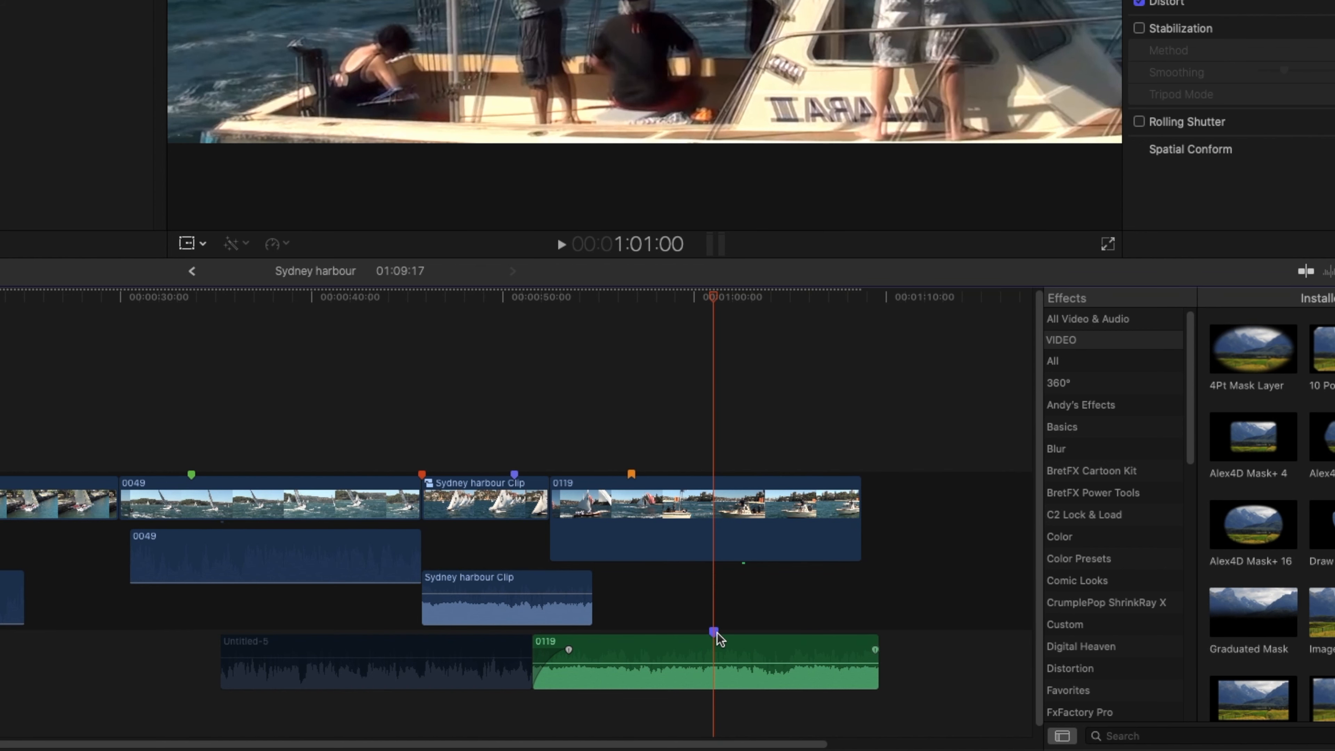
key(super+equal)
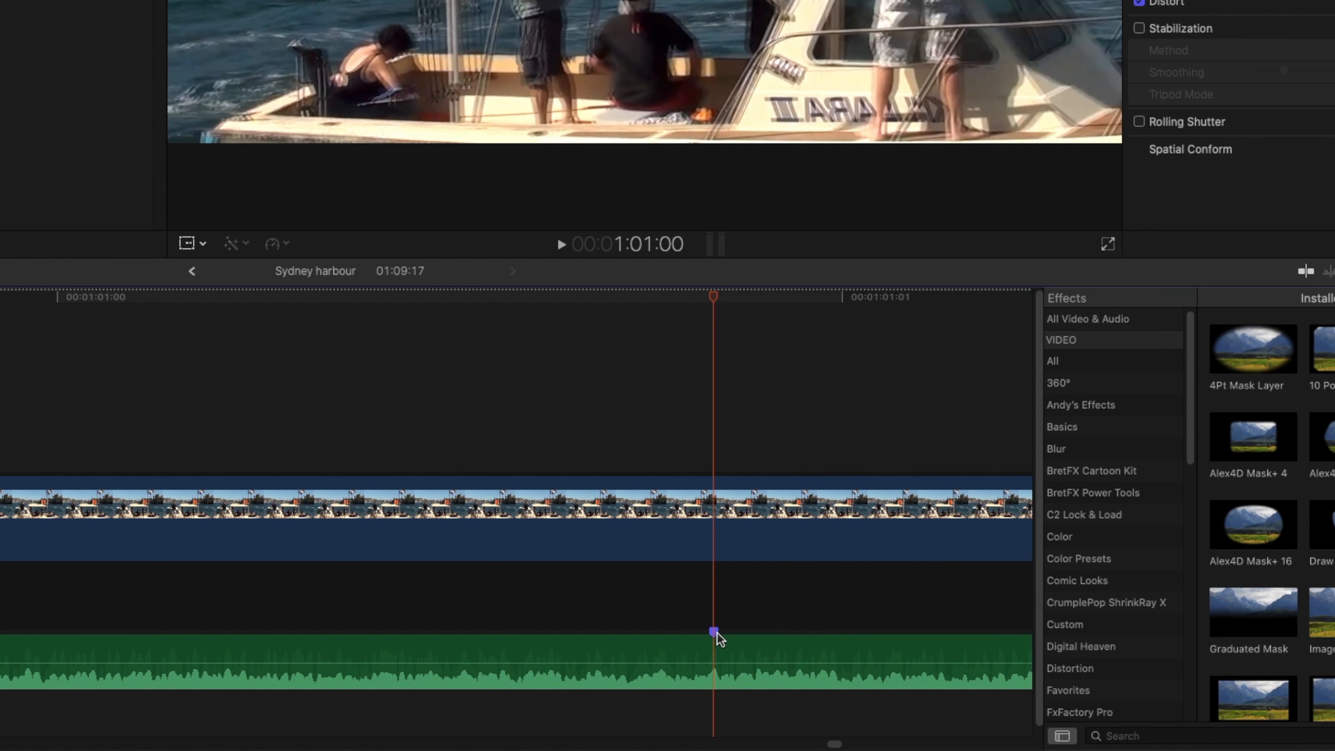
key(ctrl+period)
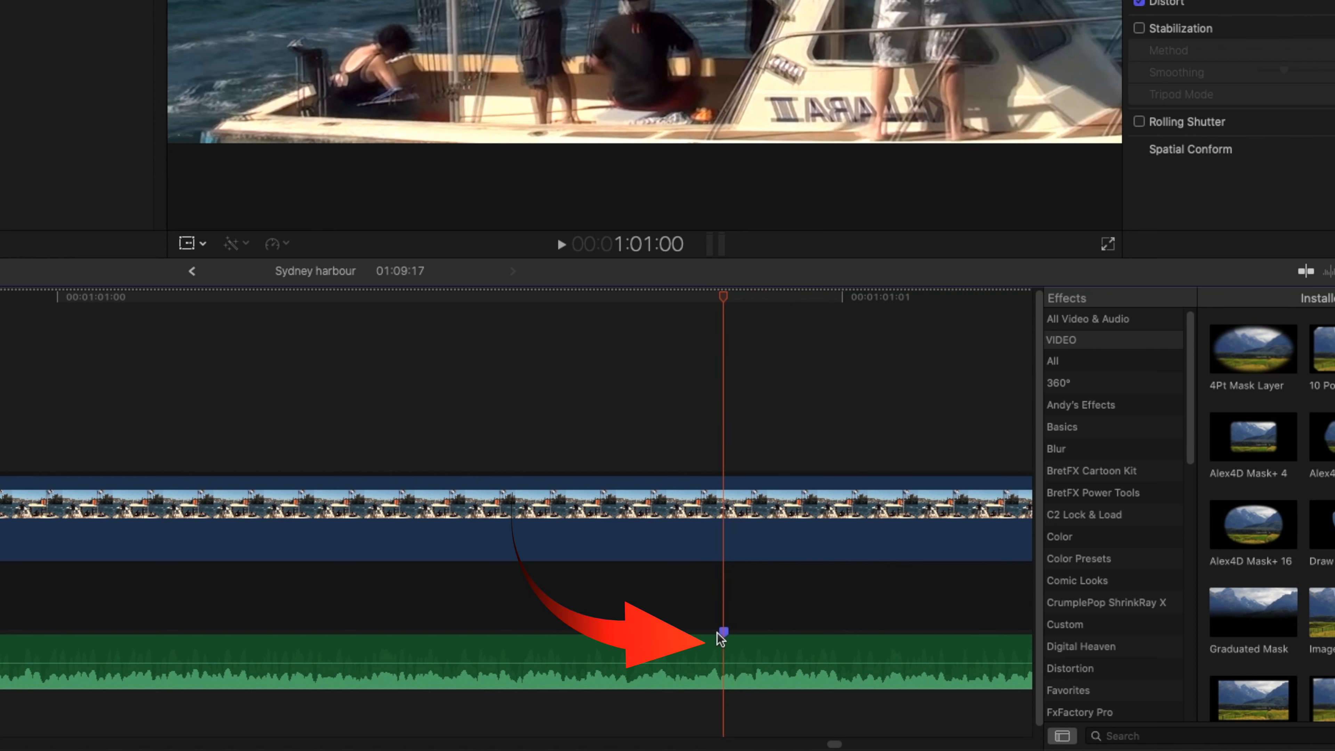
key(ctrl+comma)
key(ctrl+comma)
key(ctrl+comma)
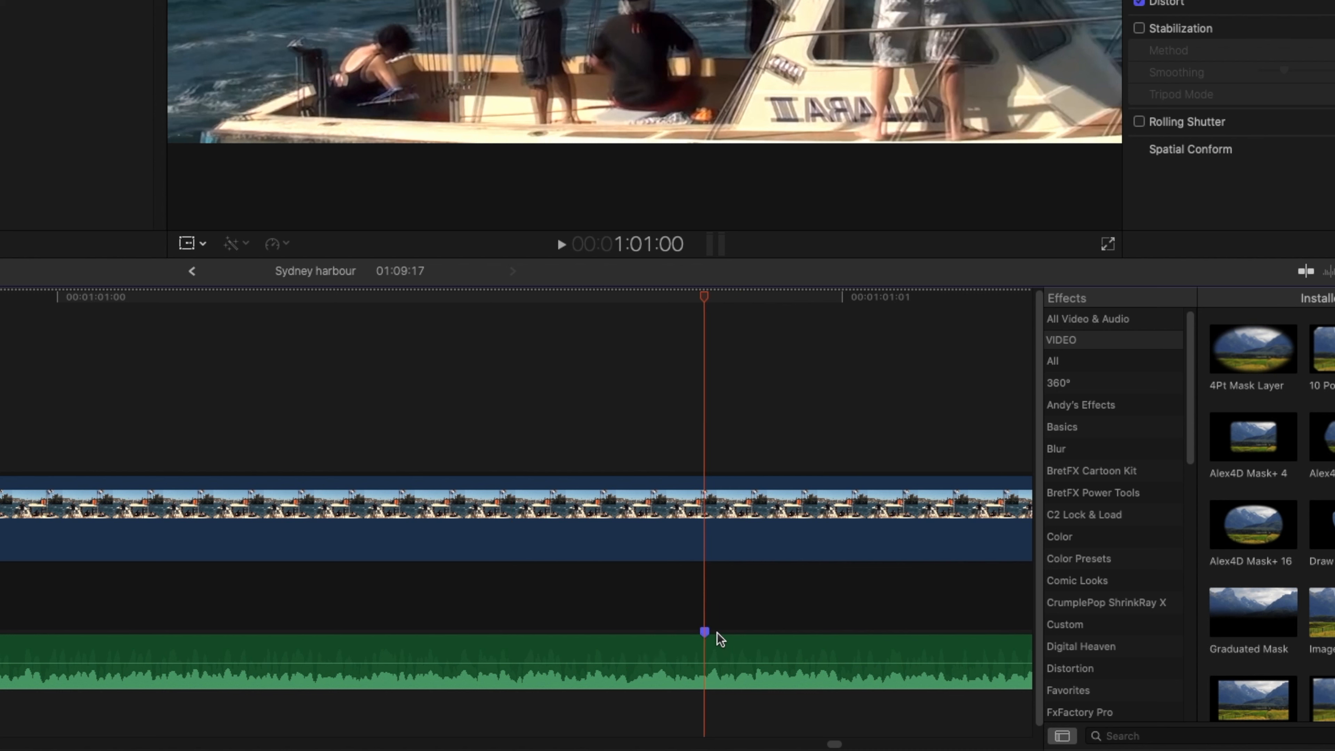
key(ctrl+period)
key(ctrl+period)
key(ctrl+period)
key(ctrl+period)
key(ctrl+period)
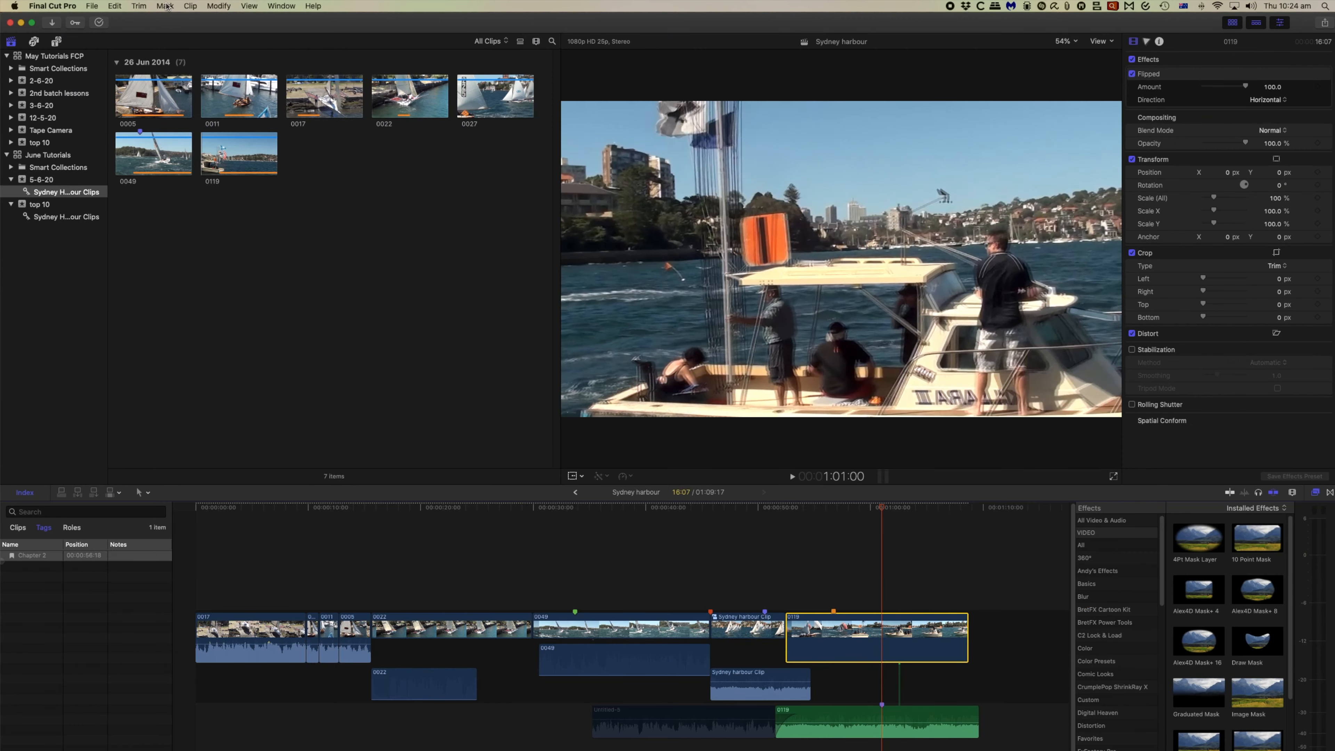
- Step back through the previous markers from the Chapter 2 marker to the completed marker at 00:00:33:19
click(165, 6)
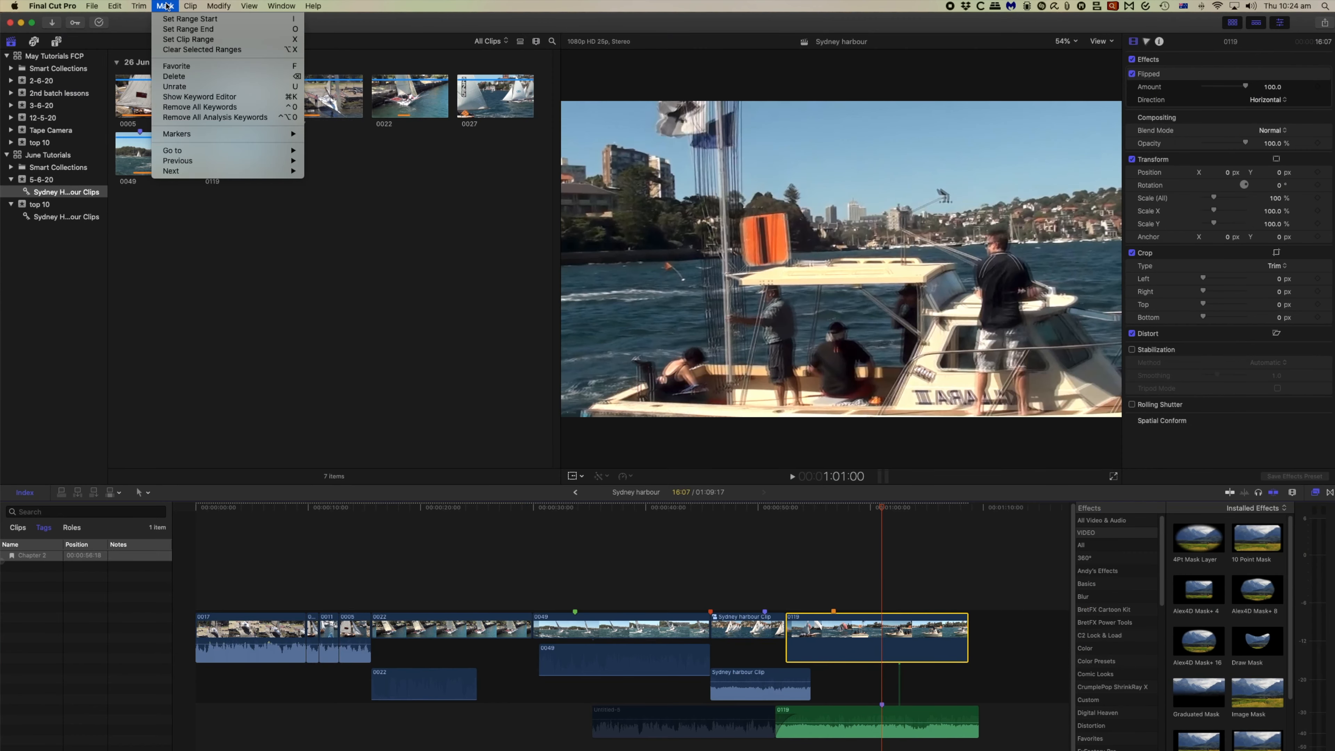
mouse_move(294, 207)
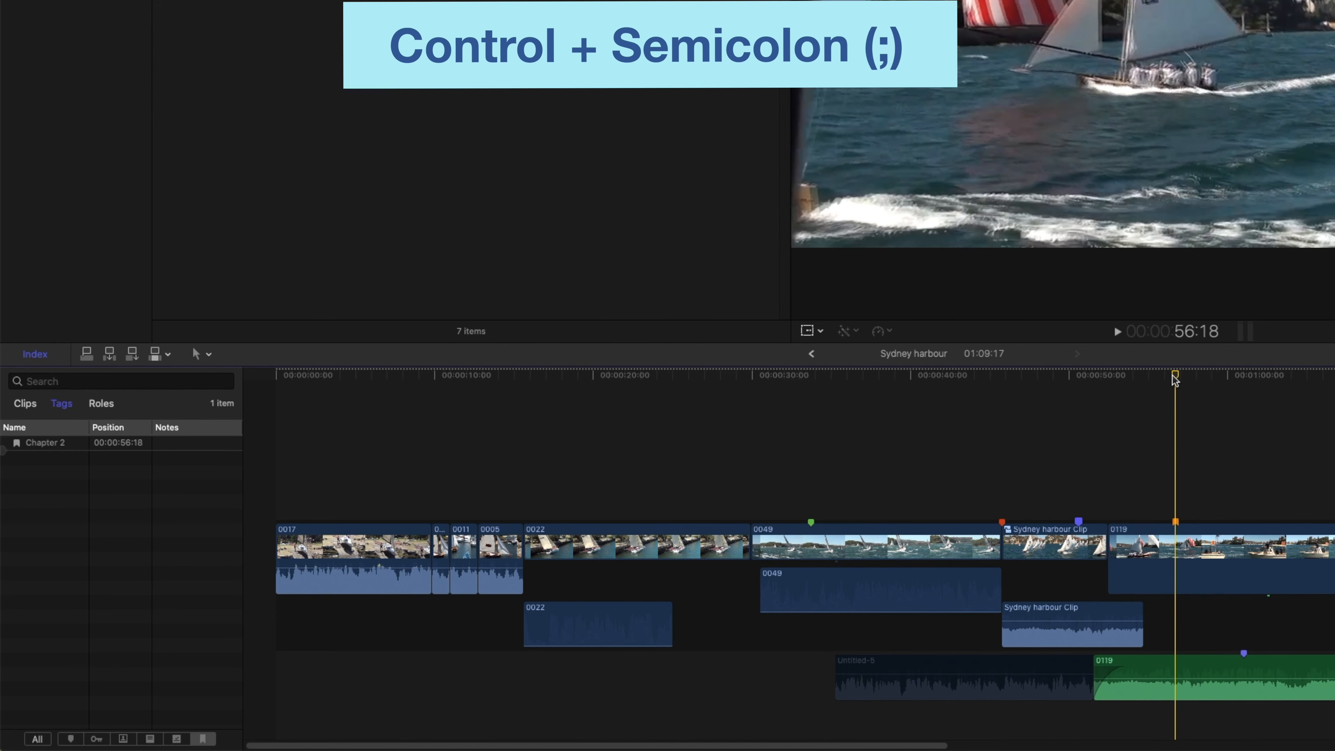
key(ctrl+semicolon)
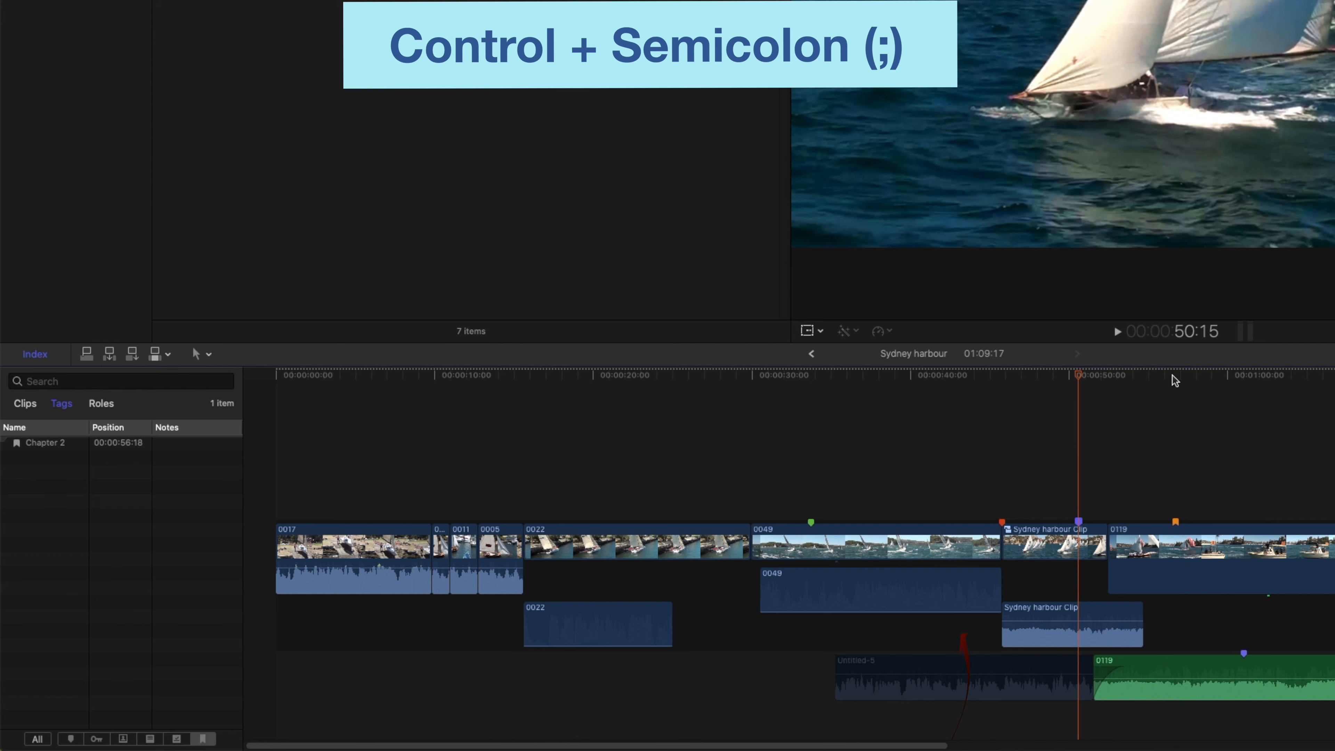
key(ctrl+semicolon)
key(ctrl+semicolon)
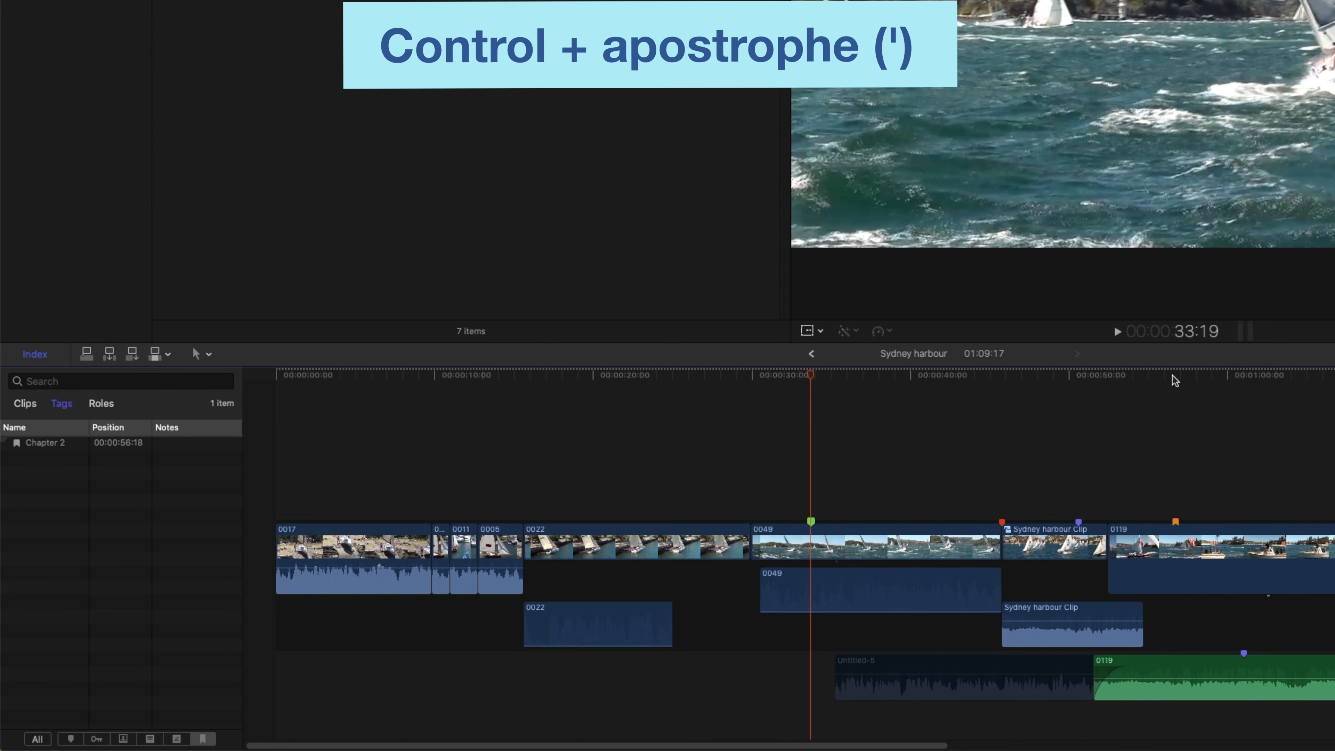
- Step forward through the markers to Chapter 2 at 00:00:56:18, go back one marker, and return to Chapter 2
key(ctrl+apostrophe)
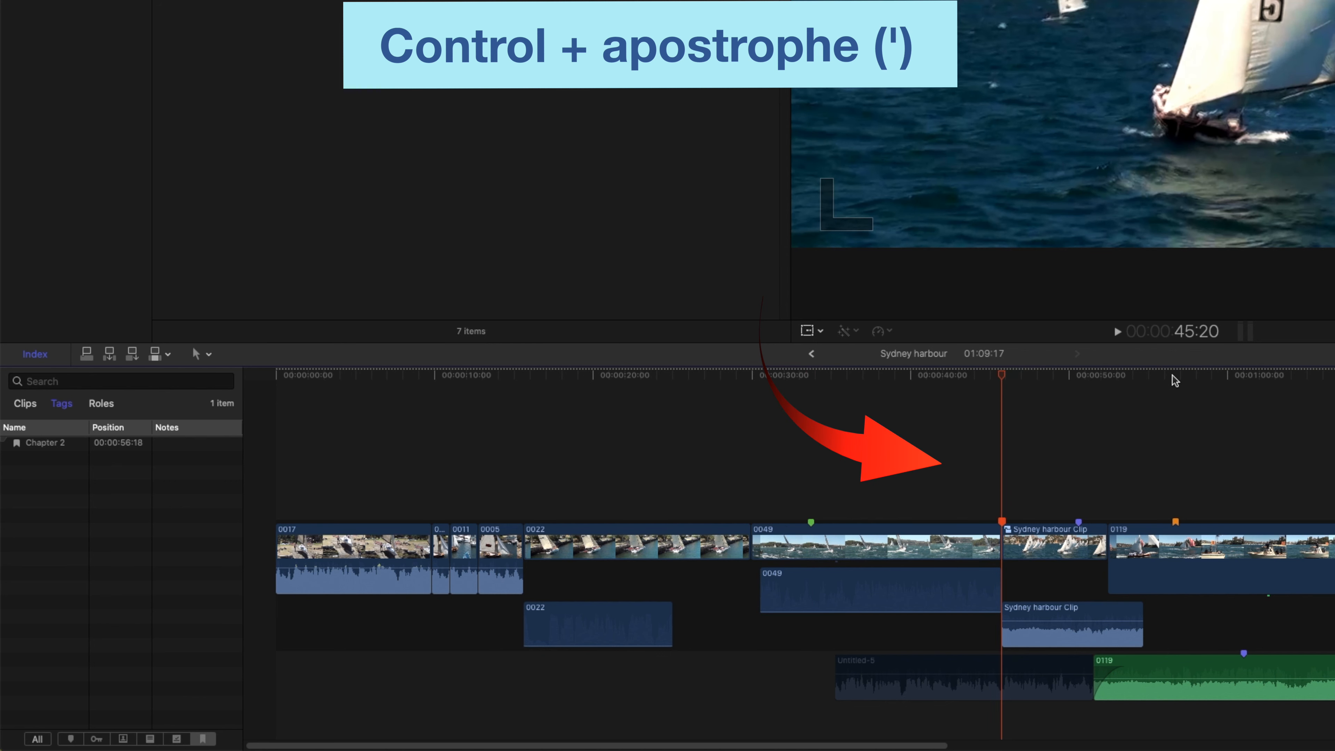
key(ctrl+apostrophe)
key(ctrl+apostrophe)
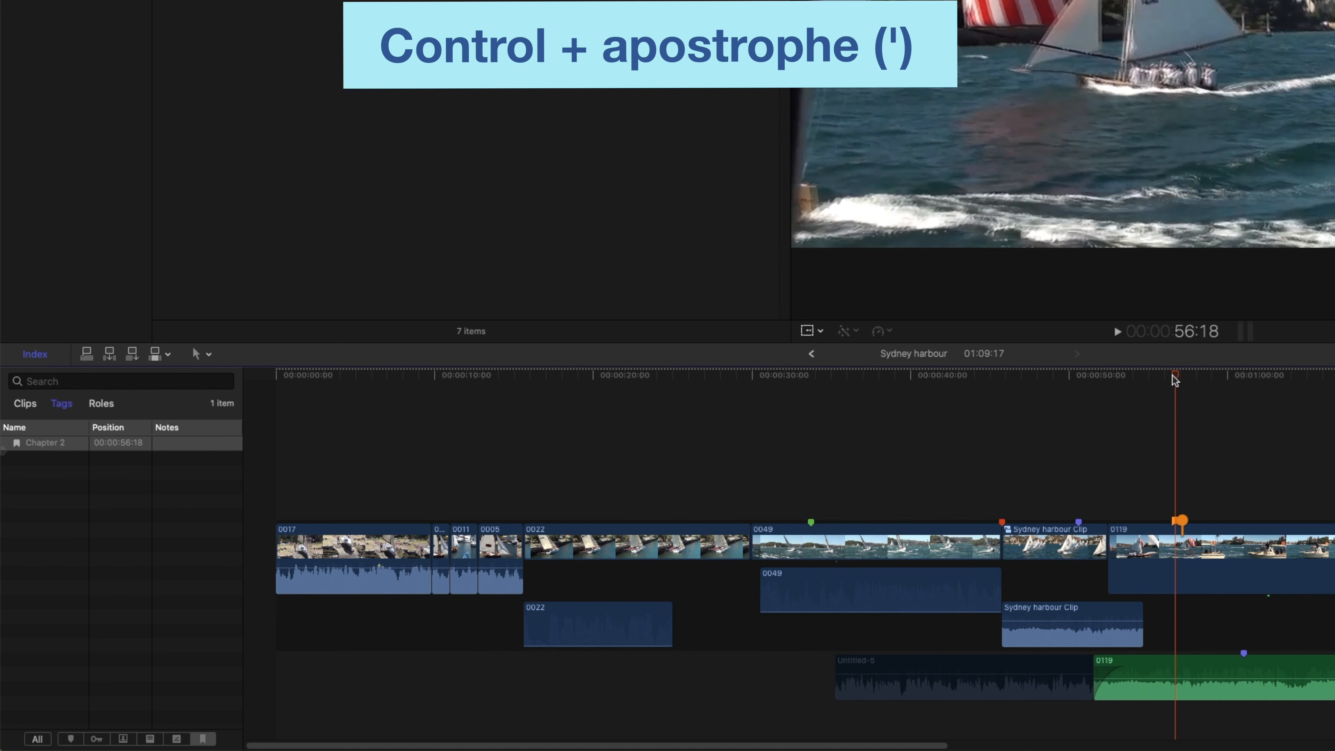
key(ctrl+semicolon)
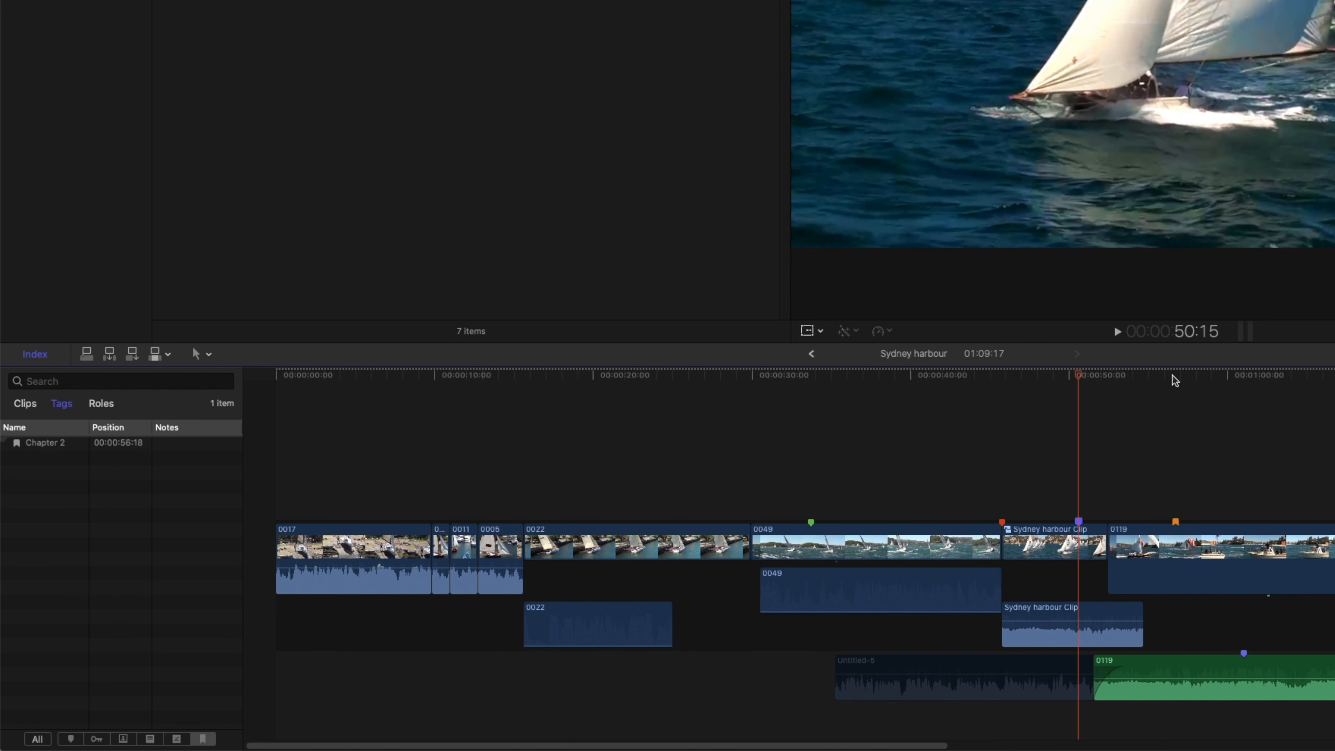
key(ctrl+apostrophe)
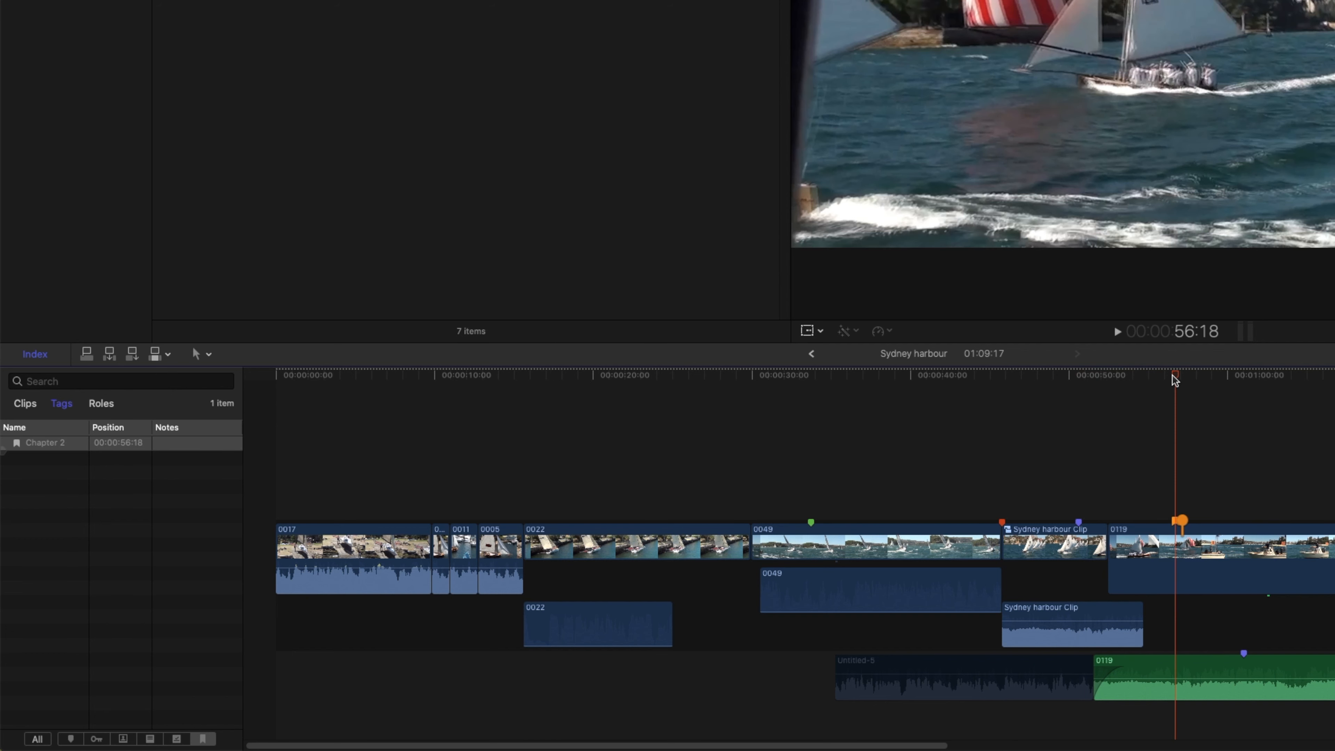